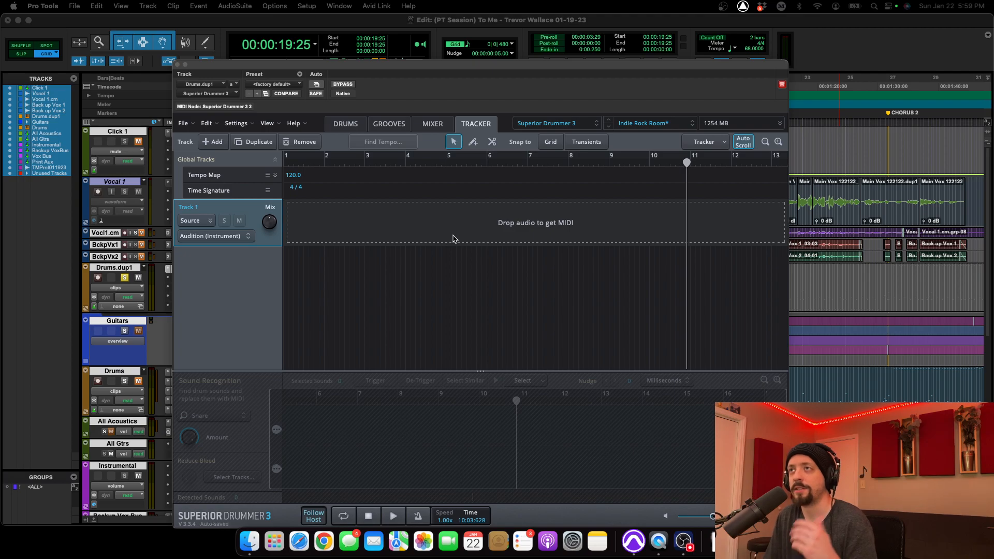
# Import DRUMS_03.L.wav from the Documents folder onto the empty Tracker track.
pyautogui.click(347, 125)
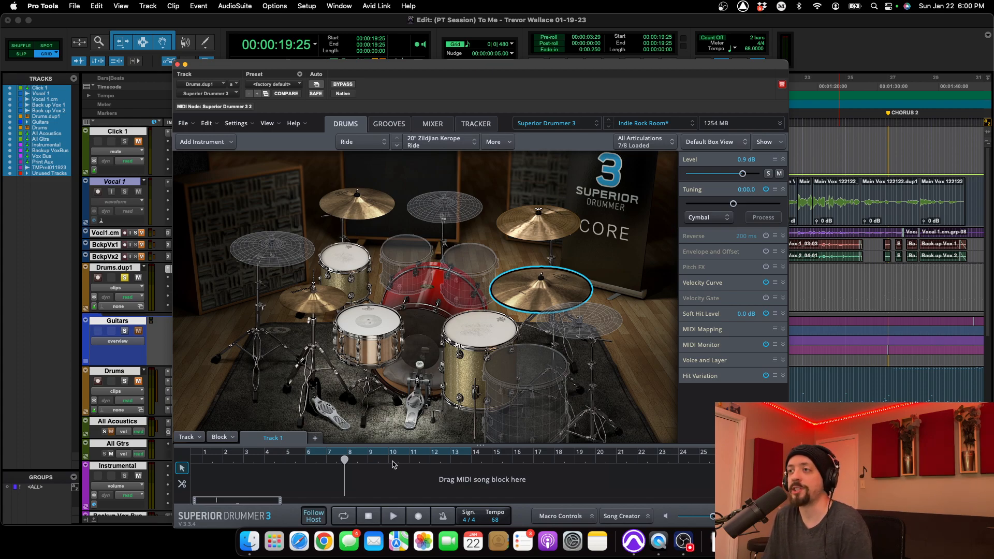
pyautogui.click(477, 127)
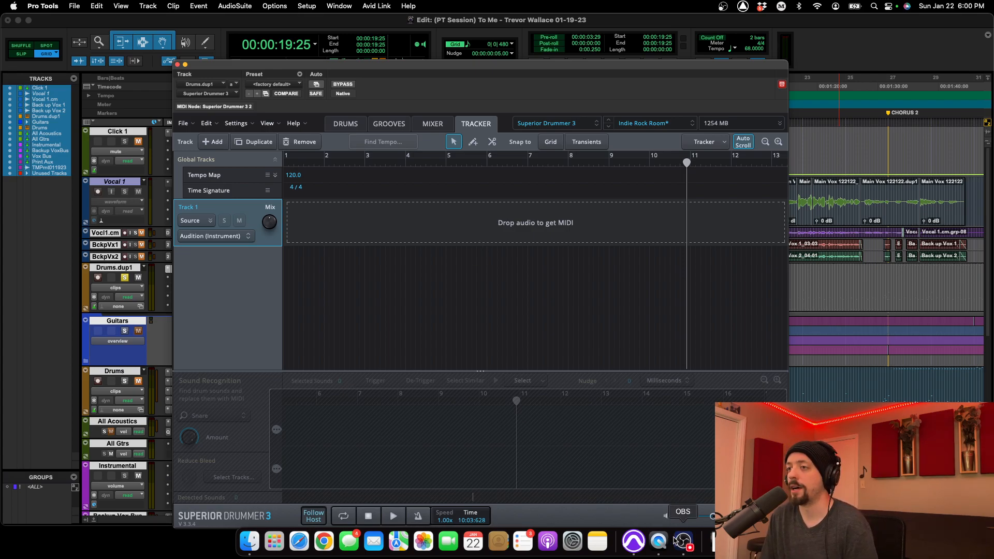
pyautogui.click(250, 541)
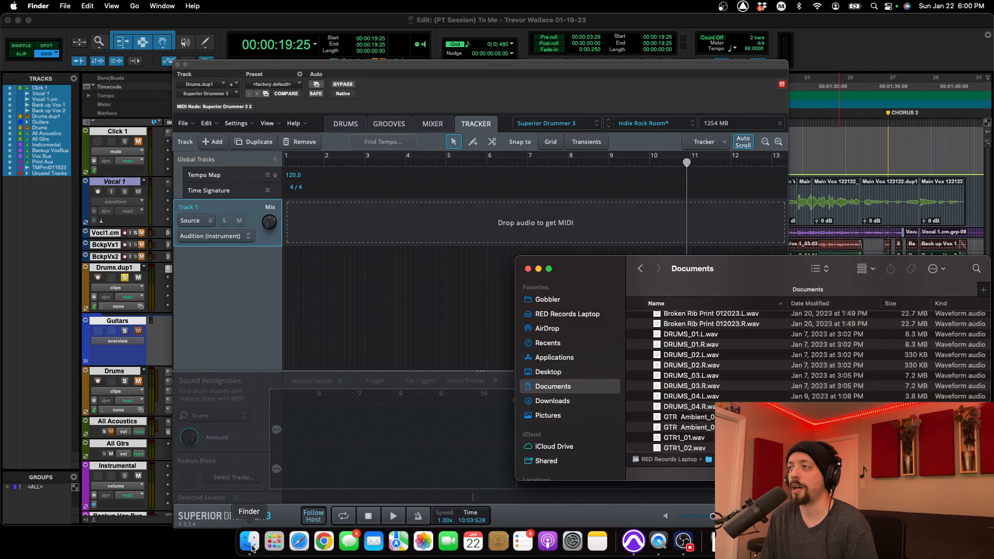
pyautogui.click(701, 378)
pyautogui.moveTo(697, 379); pyautogui.dragTo(333, 224)
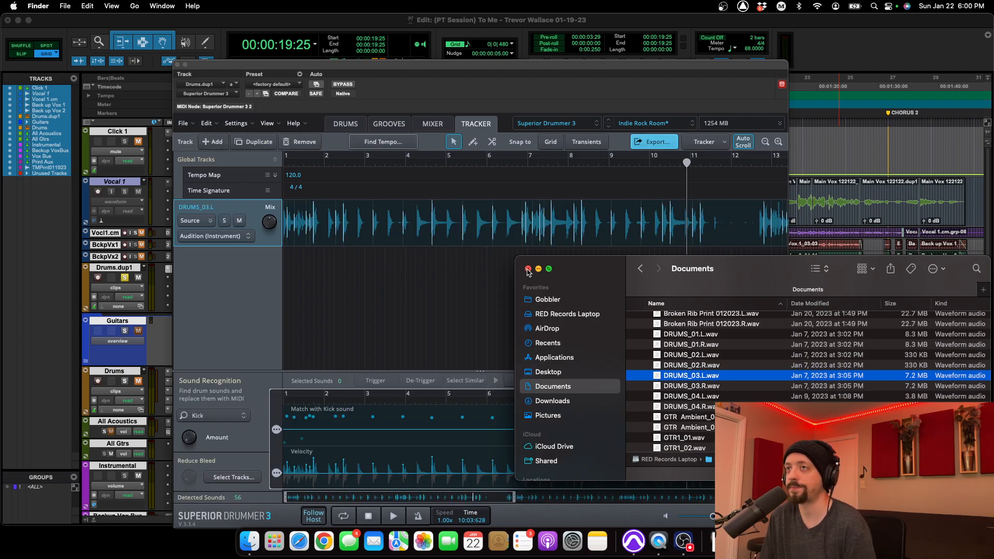
pyautogui.click(528, 269)
pyautogui.moveTo(481, 273); pyautogui.dragTo(418, 268)
pyautogui.hscroll(3, 428, 280)
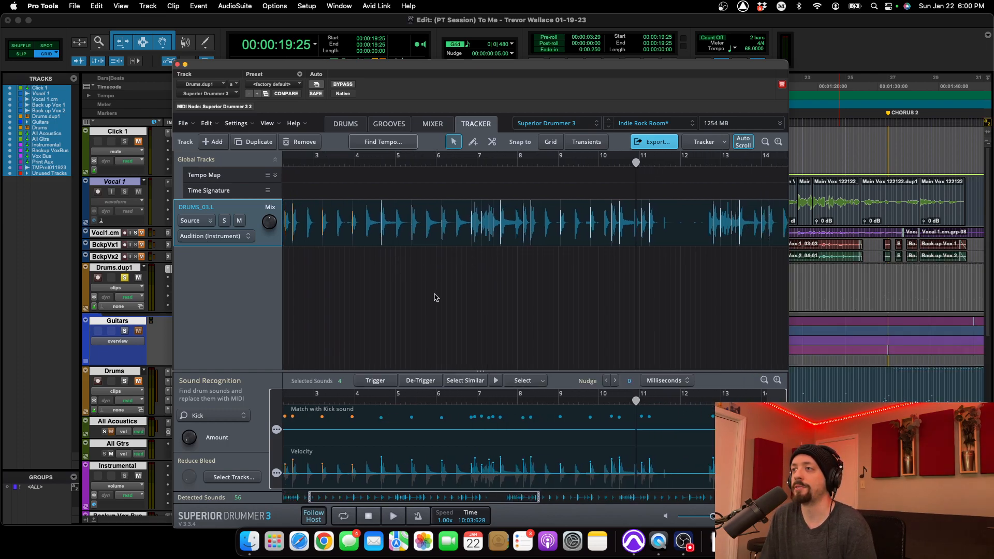
pyautogui.hscroll(20, 474, 297)
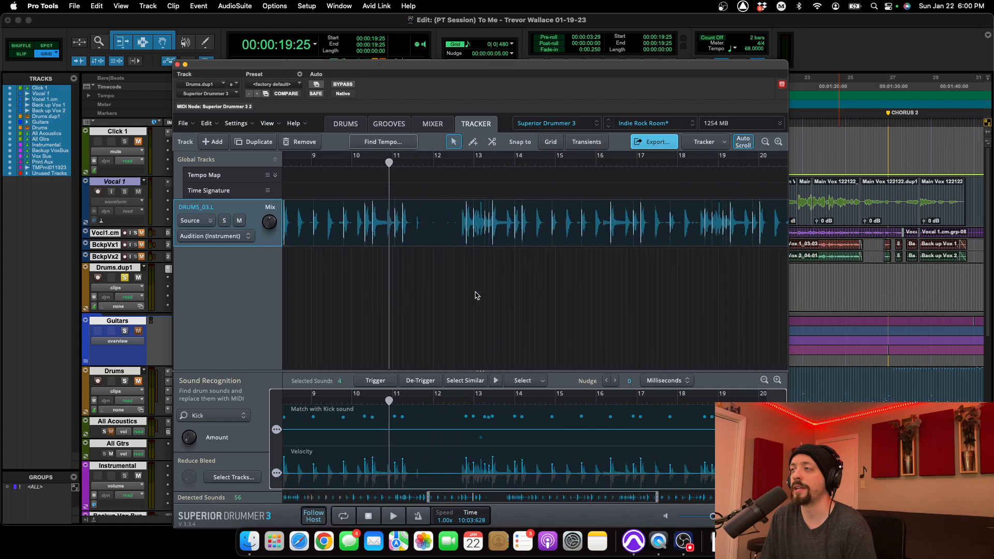
pyautogui.hscroll(-20, 477, 296)
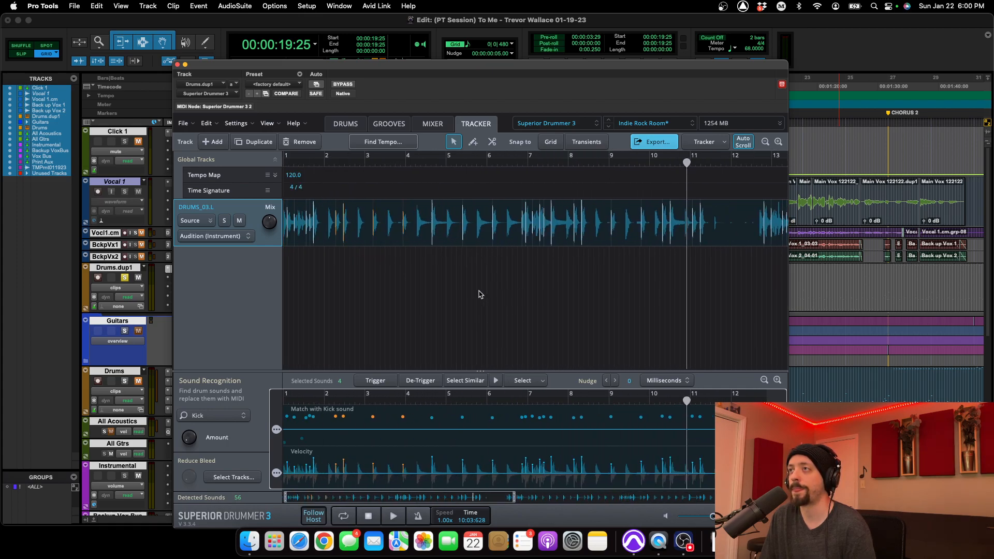
pyautogui.click(437, 224)
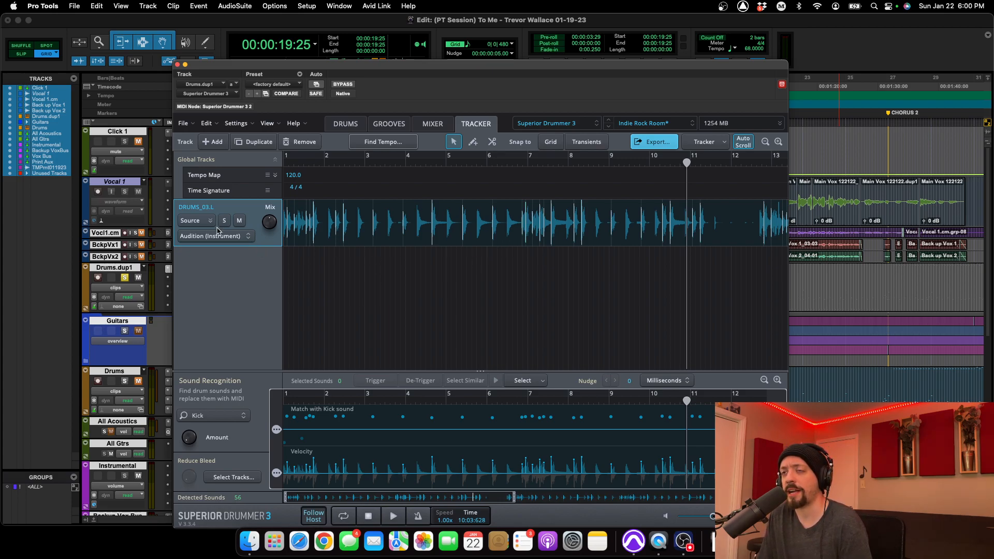
# Review the drum types that can be detected on the track and the replacement sounds offered for the kick.
pyautogui.click(217, 417)
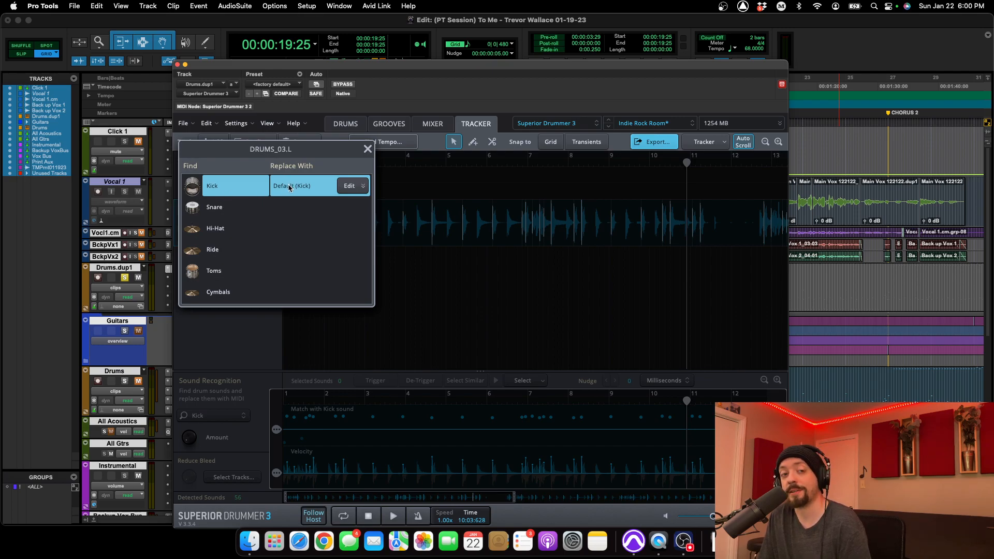
pyautogui.click(348, 188)
pyautogui.click(281, 263)
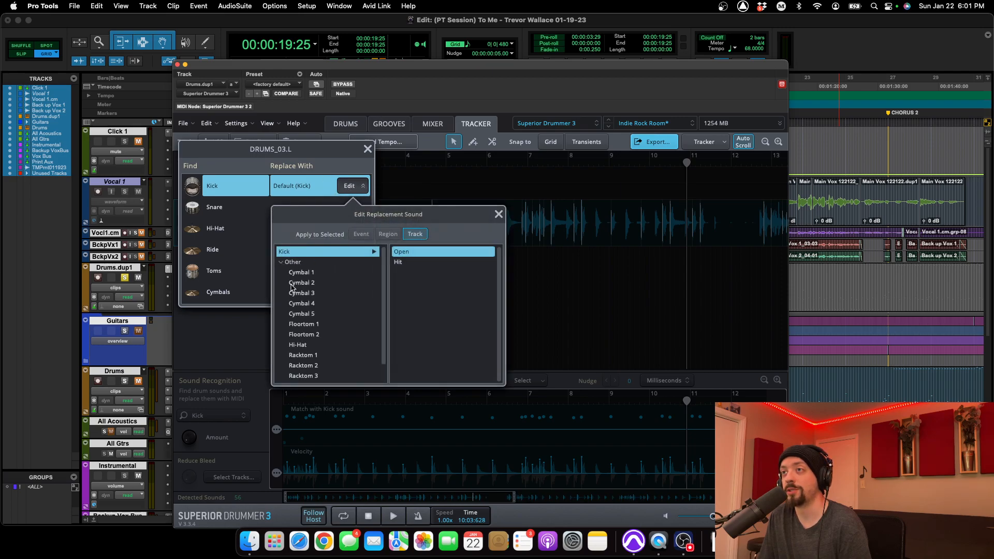
pyautogui.click(498, 214)
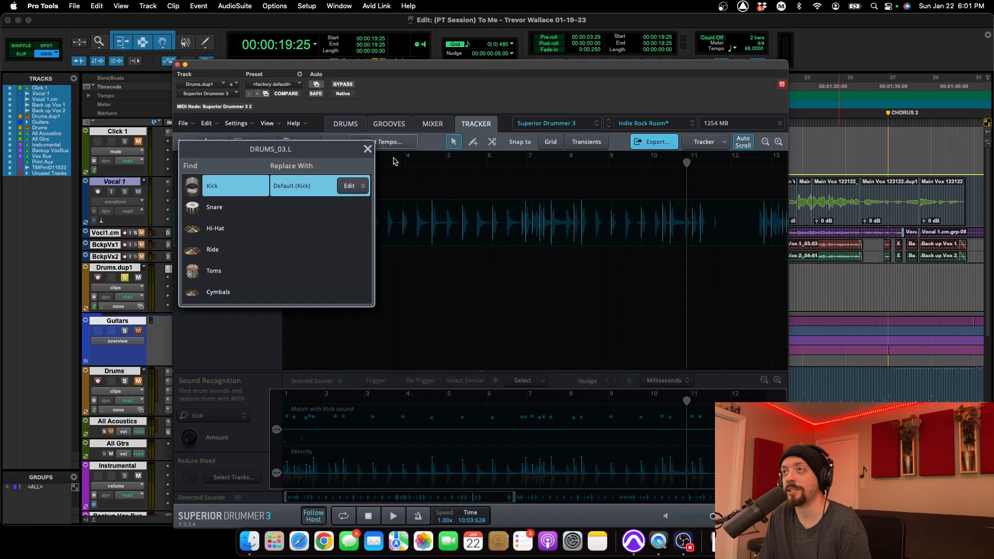
pyautogui.click(368, 149)
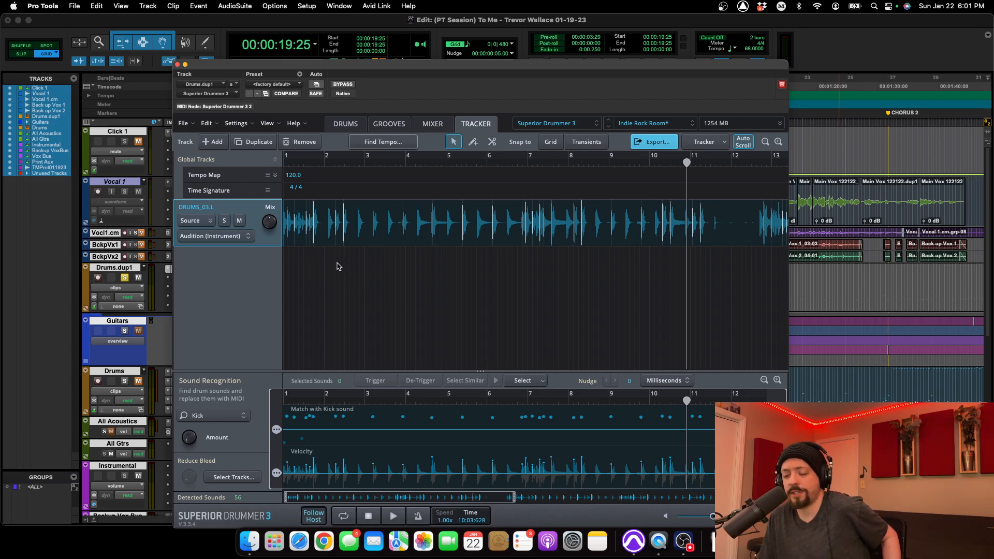
# Audition the session and remove the detected hits just after bar 13 on the drum track.
pyautogui.press('space')
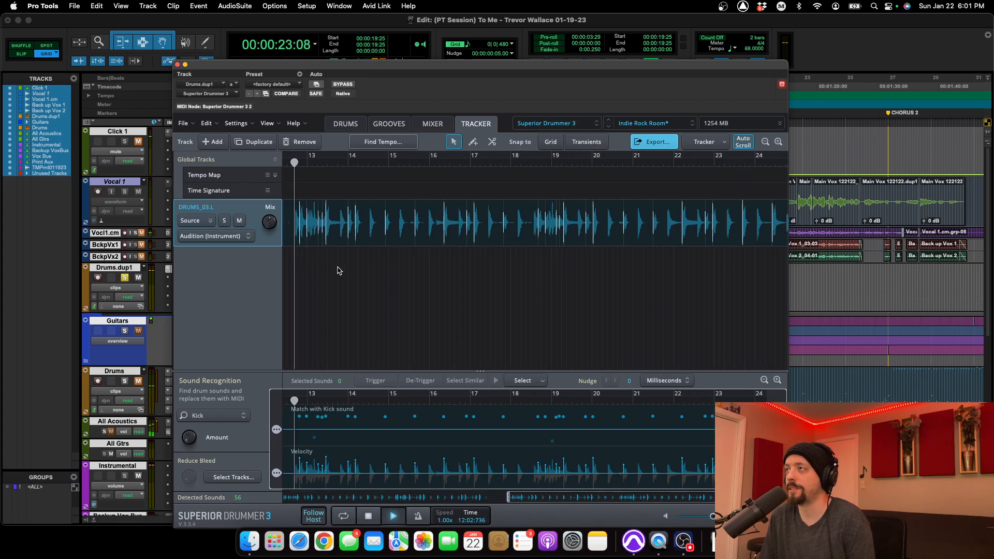
pyautogui.press('space')
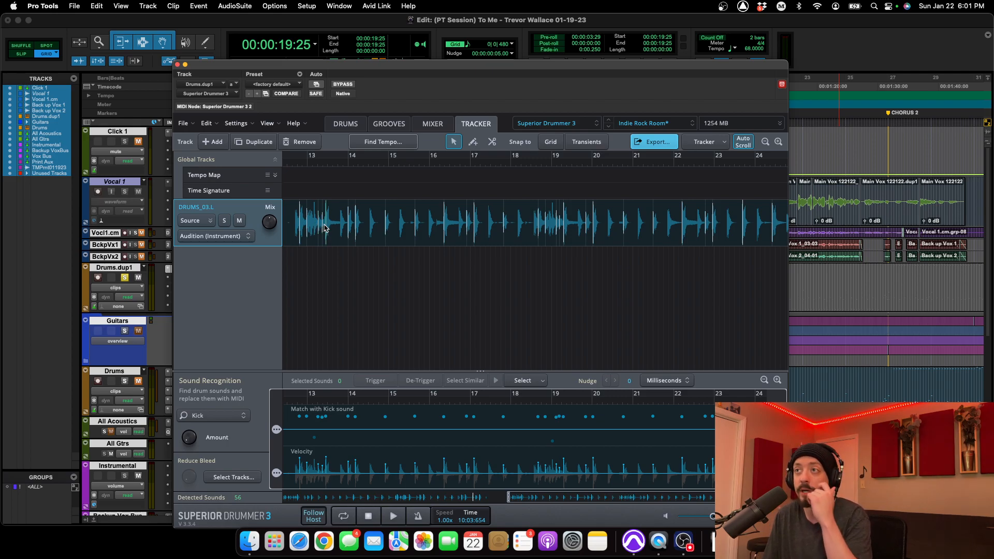
pyautogui.moveTo(314, 220); pyautogui.dragTo(325, 225)
pyautogui.press('Delete')
pyautogui.hscroll(-10, 333, 278)
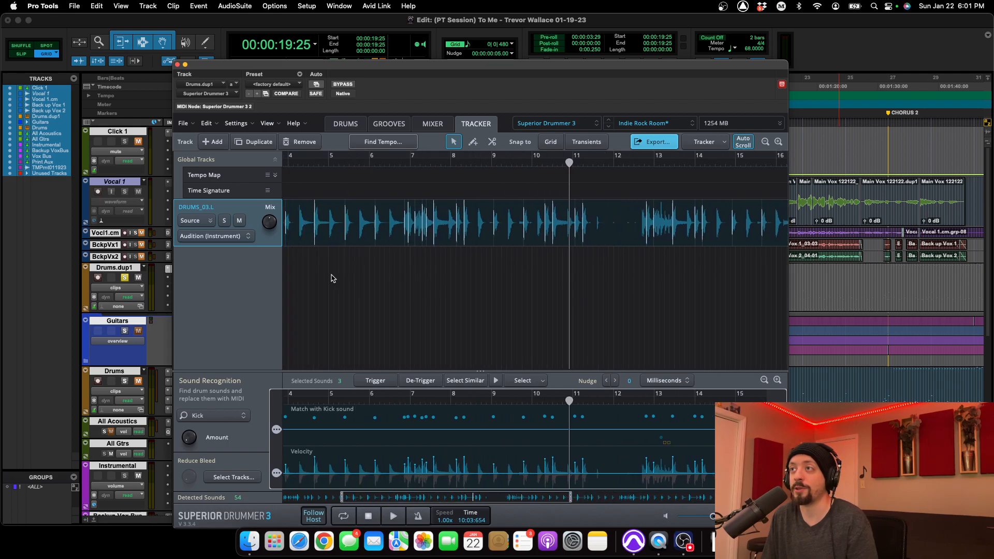
pyautogui.hscroll(-3, 333, 279)
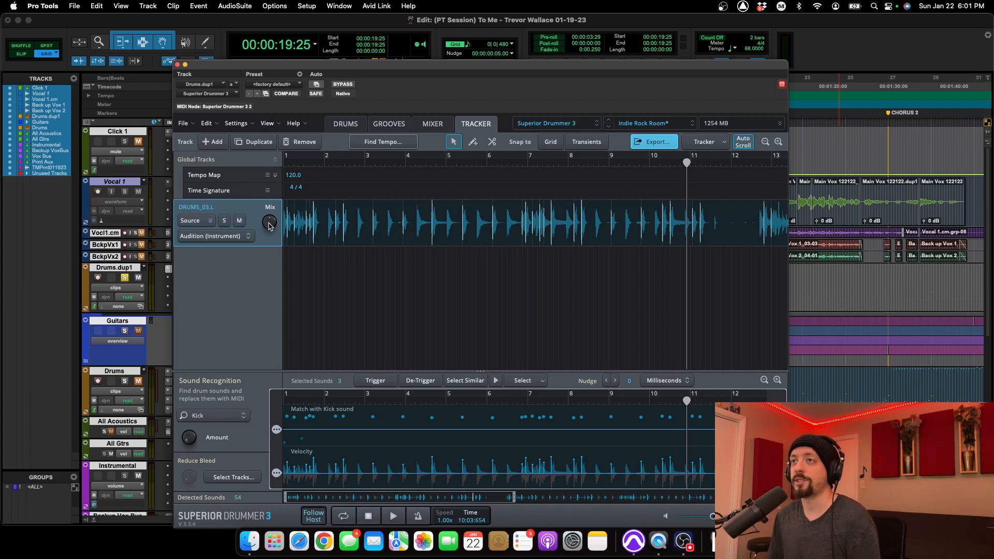
# Set the drum track's mix to 0% source audio and 100% samples audio, and audition it.
pyautogui.moveTo(269, 226)
pyautogui.moveTo(269, 226); pyautogui.dragTo(275, 160)
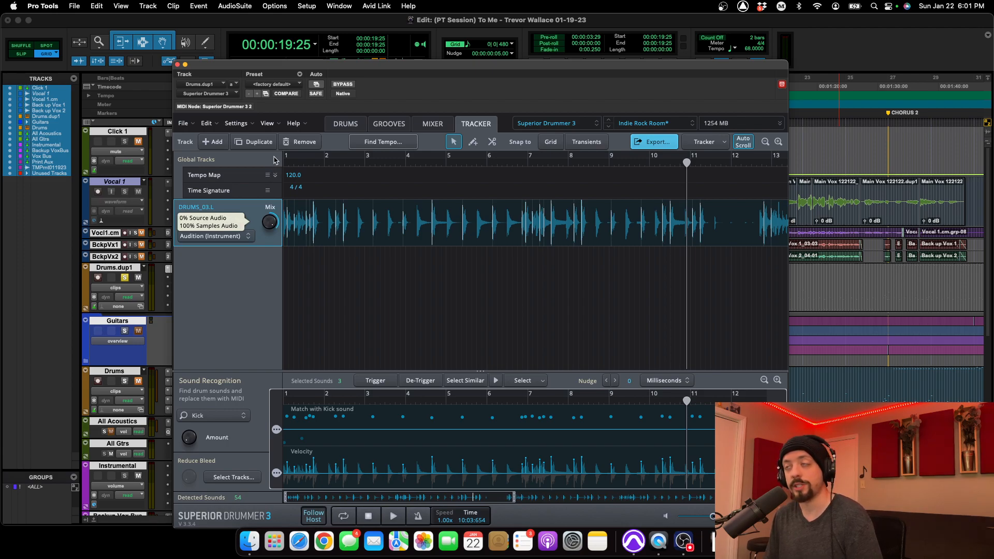
pyautogui.press('space')
pyautogui.press('space')
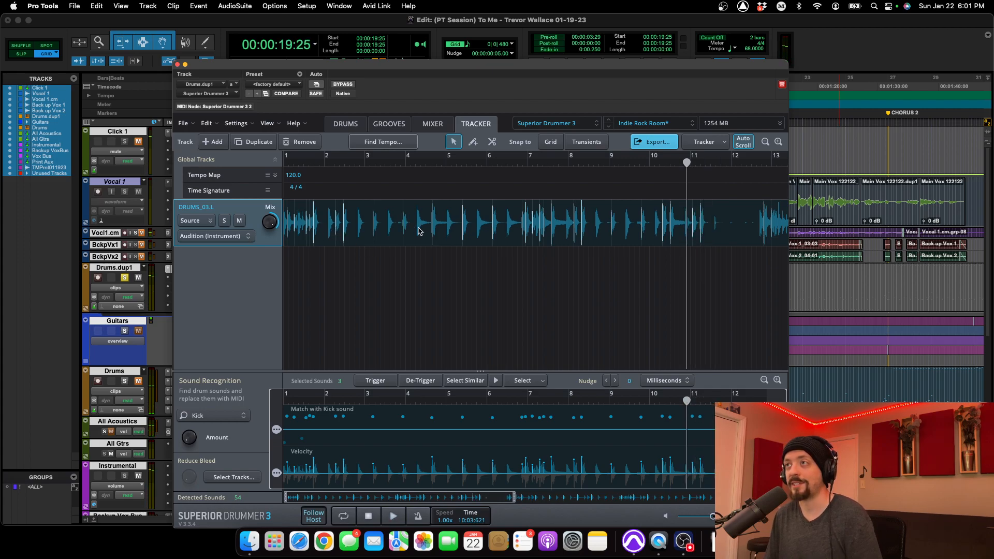
# Place the session's playback start at 00:00:24:07 in verse 1 and audition the drum track from there.
pyautogui.moveTo(544, 71); pyautogui.dragTo(522, 323)
pyautogui.click(480, 146)
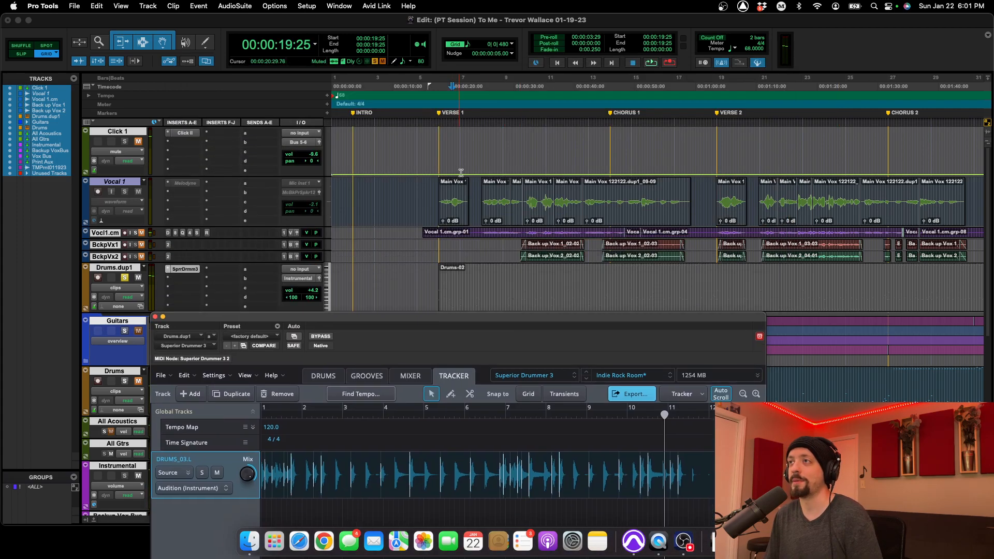
pyautogui.press('space')
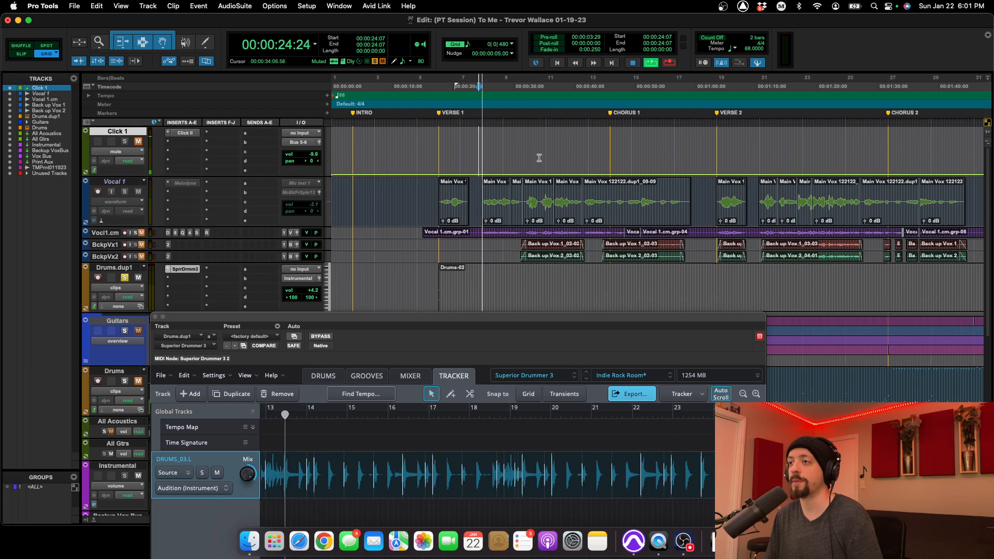
pyautogui.moveTo(524, 355); pyautogui.dragTo(537, 184)
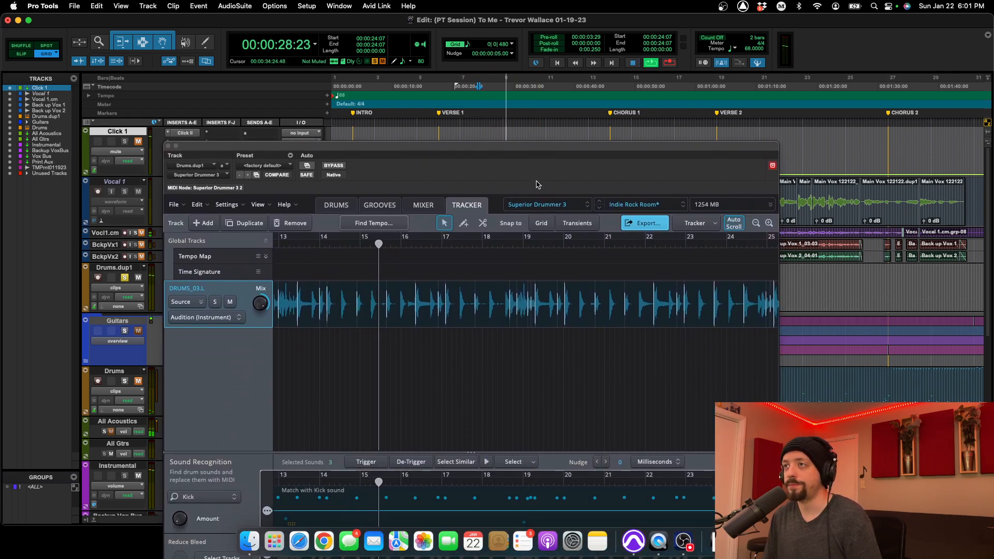
pyautogui.press('space')
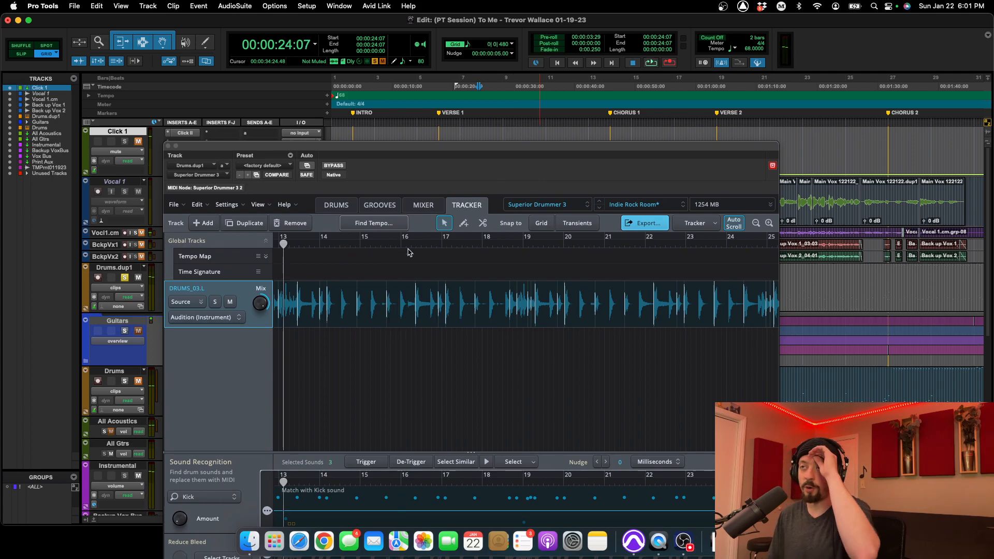
# Check the drum kit, and audition the Tracker track with the mix at 100% source audio and 0% samples audio.
pyautogui.click(338, 207)
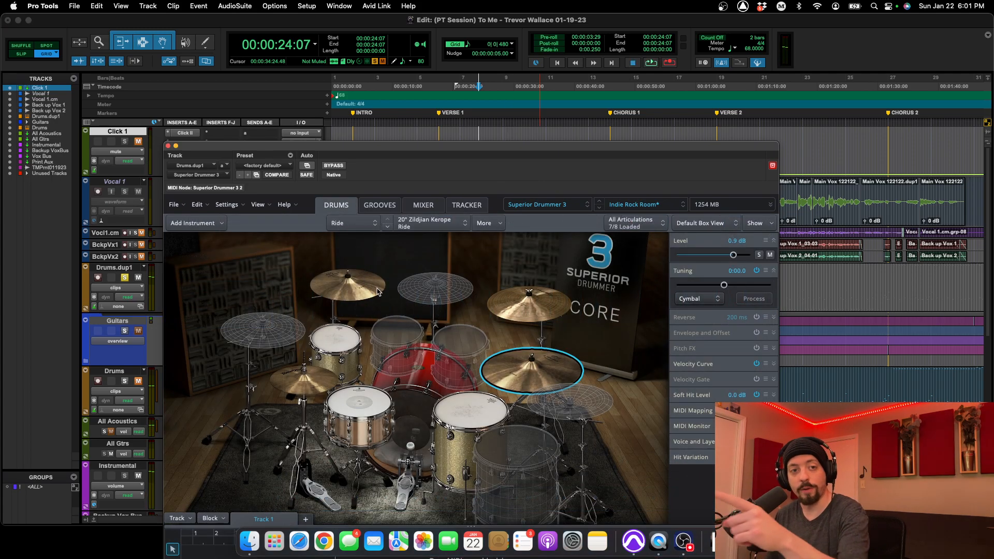
pyautogui.click(466, 205)
pyautogui.moveTo(473, 147); pyautogui.dragTo(433, 62)
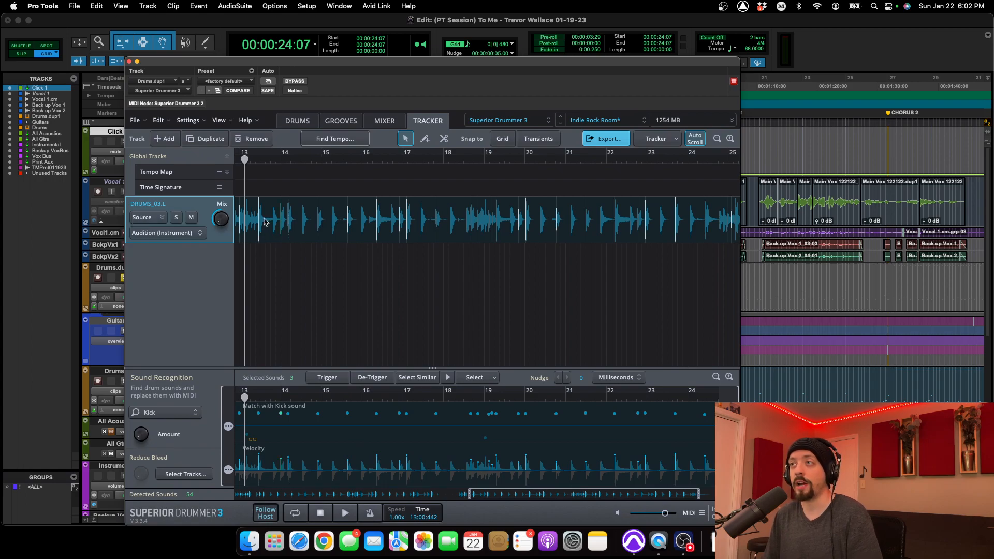
pyautogui.moveTo(223, 226)
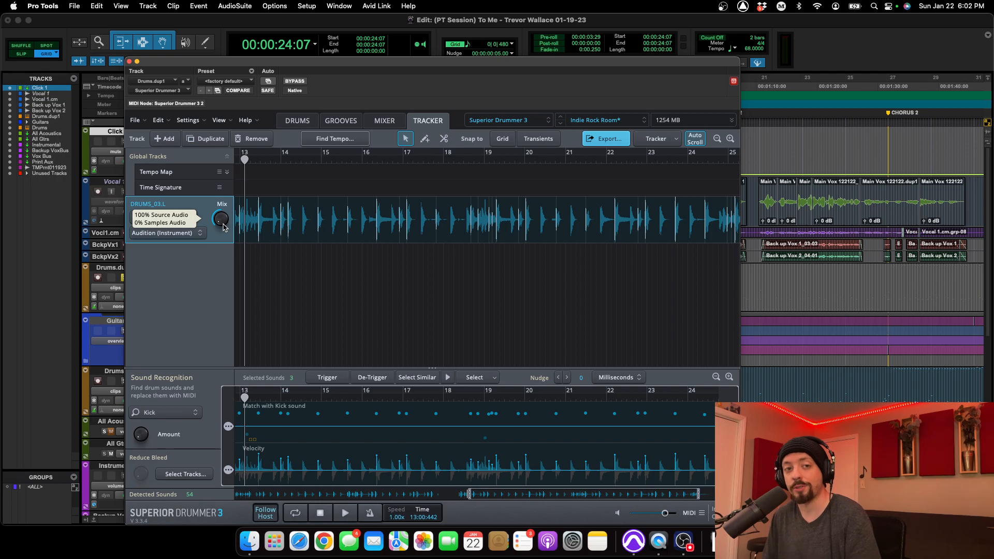
pyautogui.press('space')
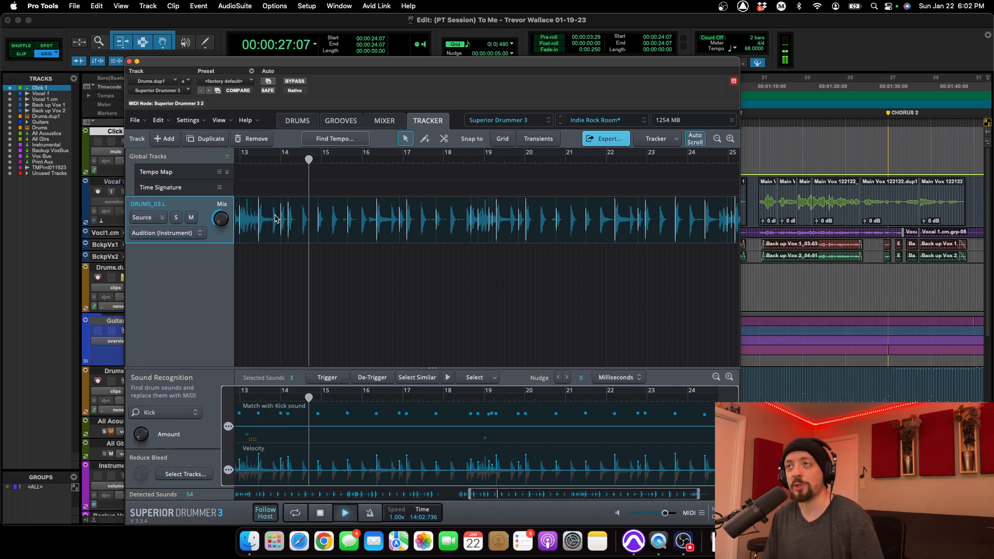
pyautogui.press('space')
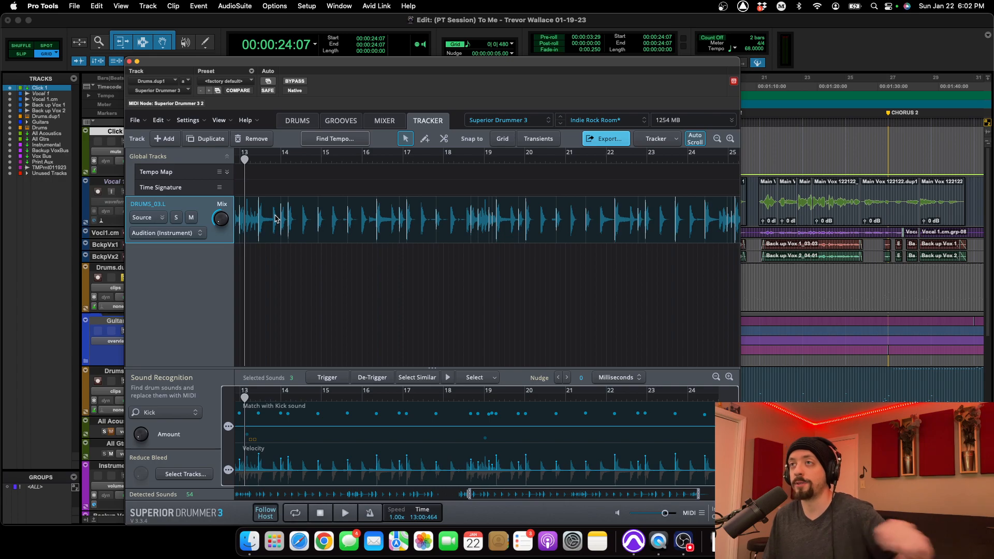
# Turn the drum track's mix toward the samples audio and audition the result.
pyautogui.moveTo(225, 180)
pyautogui.mouseDown()
pyautogui.moveTo(234, 144)
pyautogui.moveTo(225, 162)
pyautogui.mouseUp()
pyautogui.press('space')
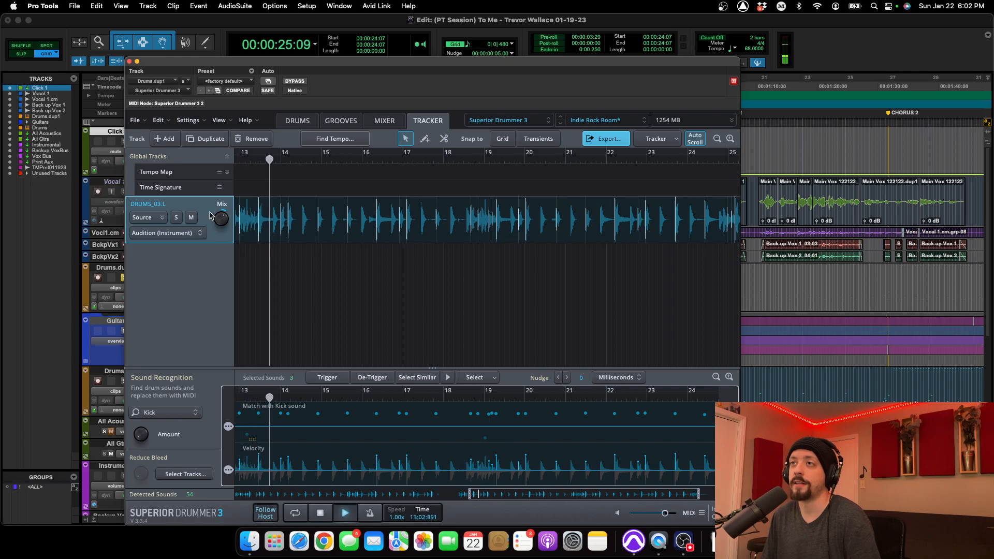
pyautogui.press('space')
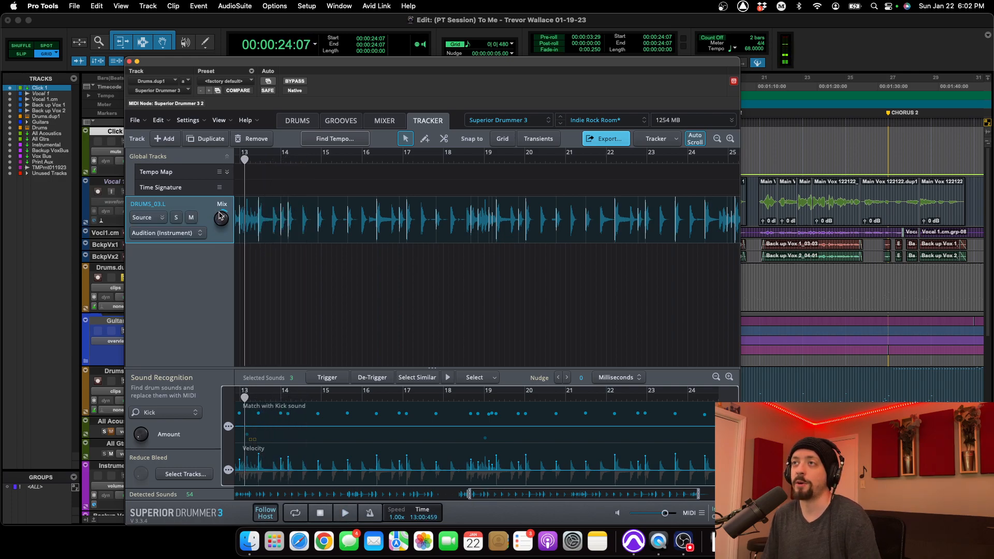
# Examine the drum track's audition mode, solo and mute options, source file choice and source level.
pyautogui.click(187, 236)
pyautogui.click(193, 233)
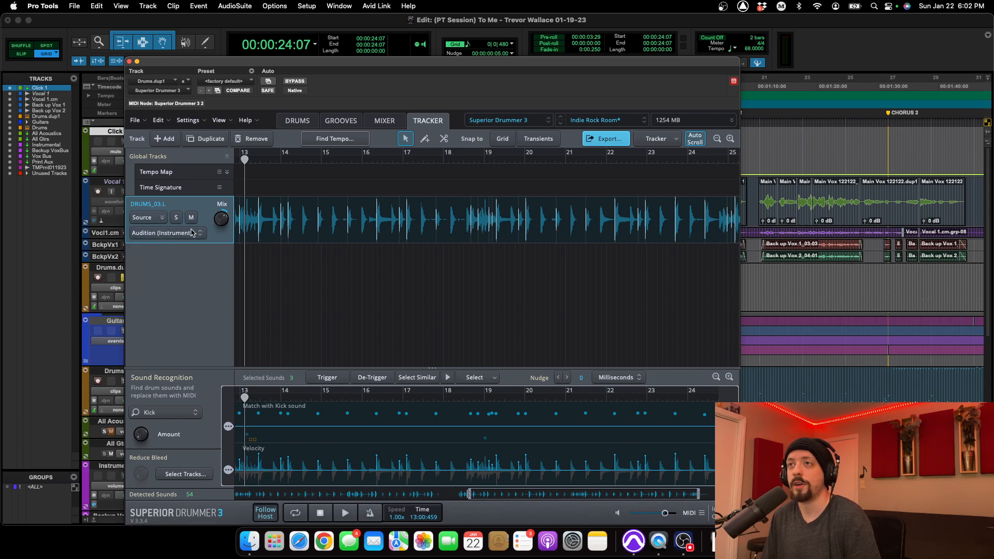
pyautogui.click(175, 234)
pyautogui.click(188, 246)
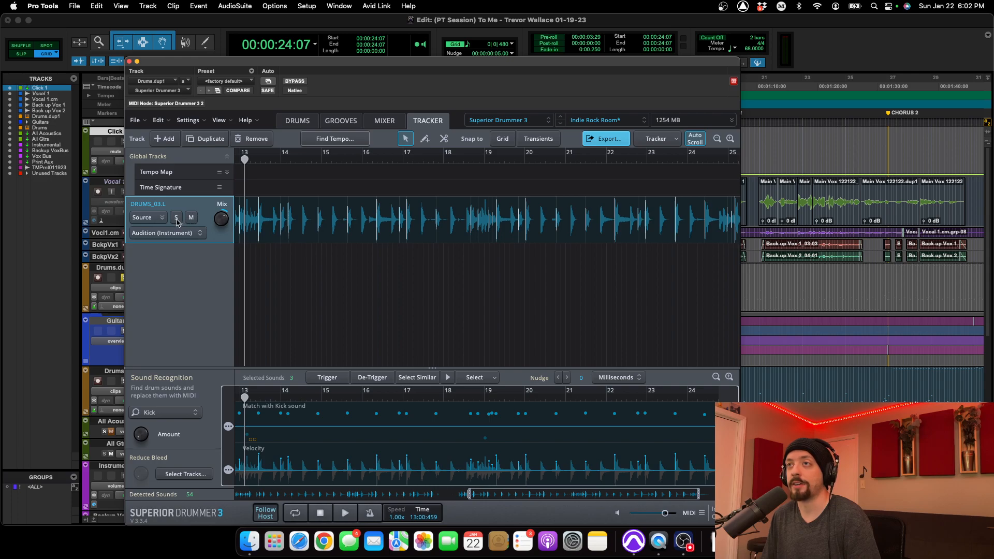
pyautogui.click(191, 220)
pyautogui.click(154, 219)
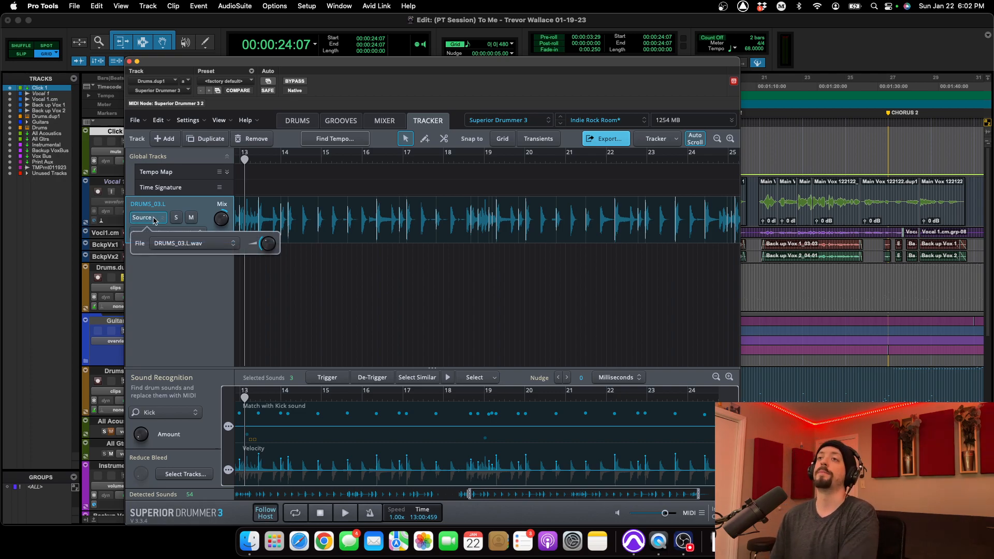
pyautogui.click(206, 244)
pyautogui.click(206, 243)
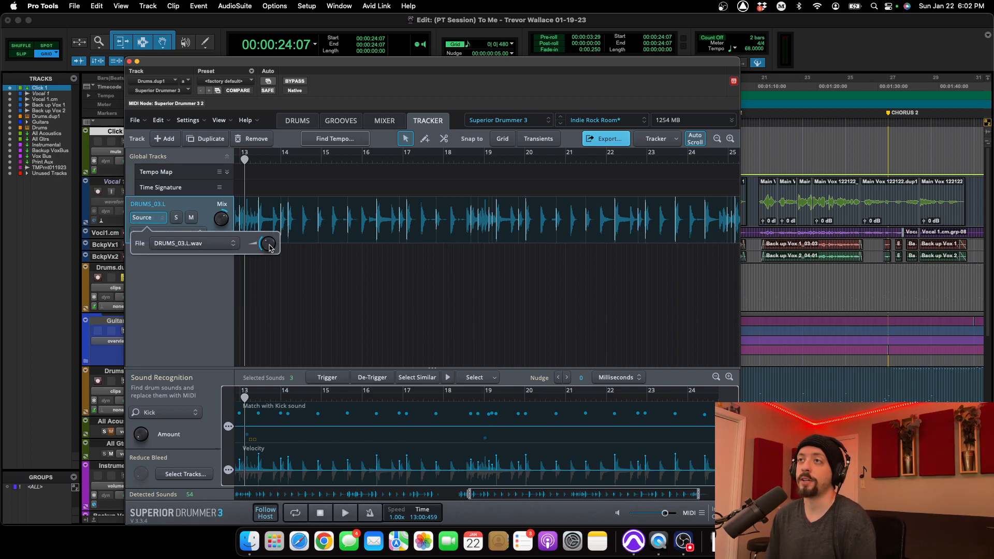
pyautogui.moveTo(269, 244)
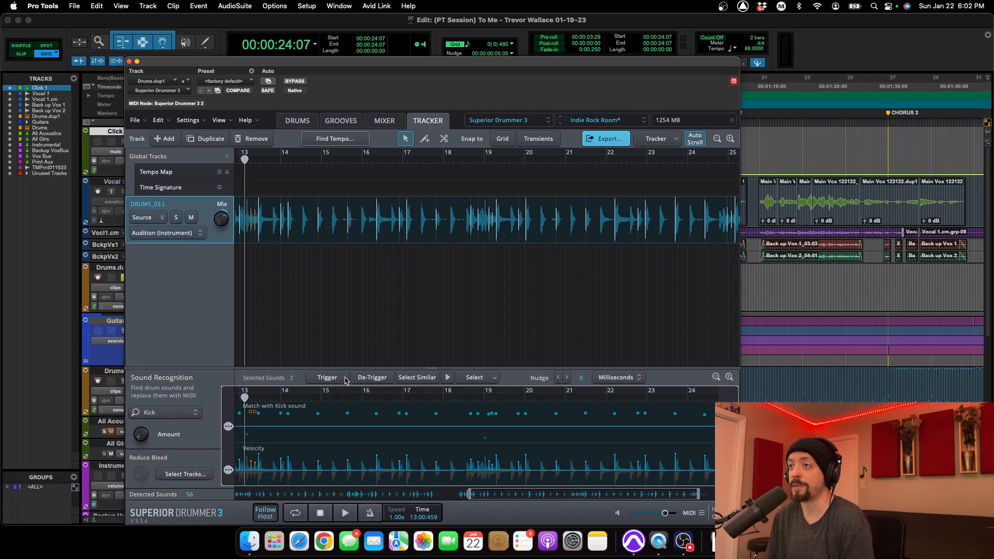
# Extend the selection to all similar kick hits and adjust the amount selected.
pyautogui.click(417, 380)
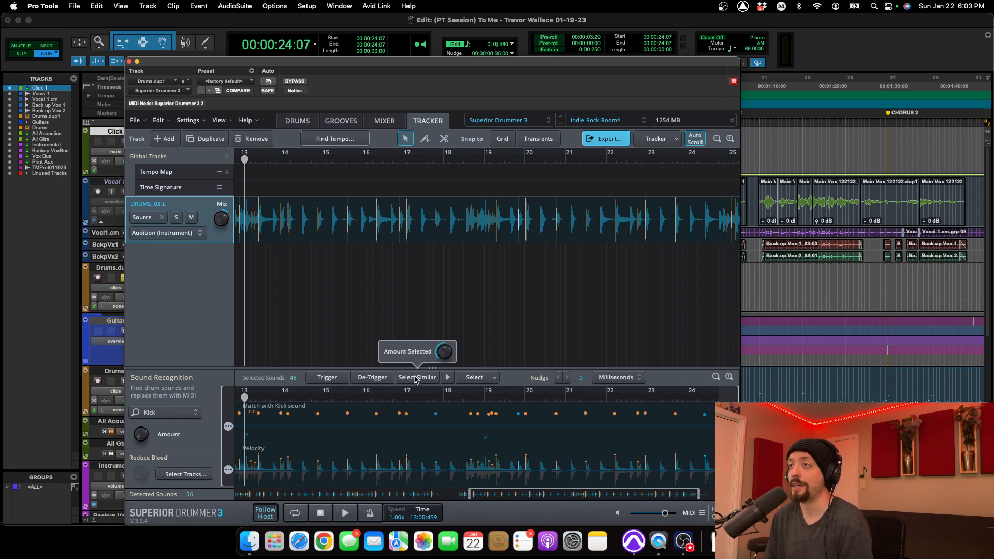
pyautogui.moveTo(436, 358)
pyautogui.mouseDown()
pyautogui.moveTo(440, 380)
pyautogui.moveTo(444, 339)
pyautogui.moveTo(443, 356)
pyautogui.mouseUp()
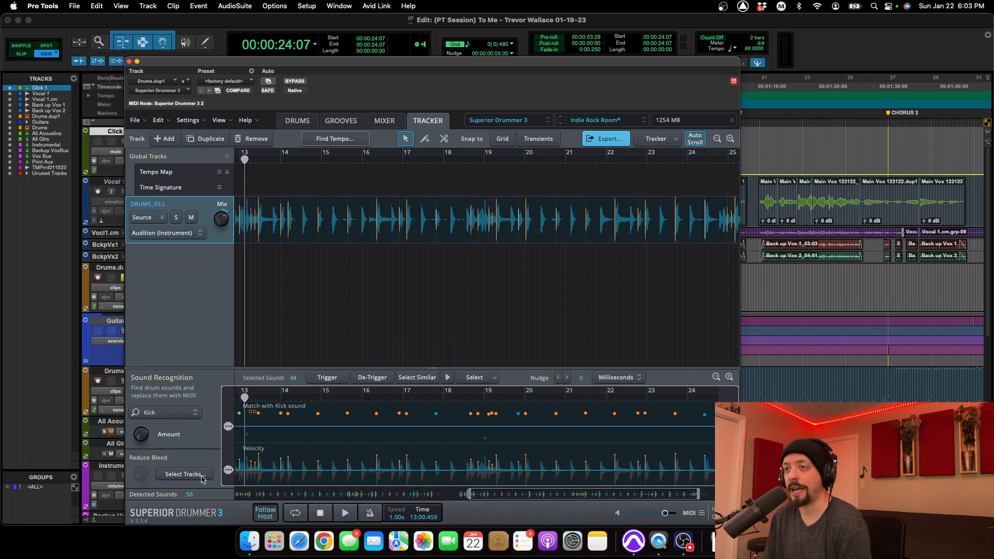
# Try a 0% kick sound match and raise the threshold, and set the velocity threshold to 84 after trying 122.
pyautogui.moveTo(228, 428); pyautogui.dragTo(231, 449)
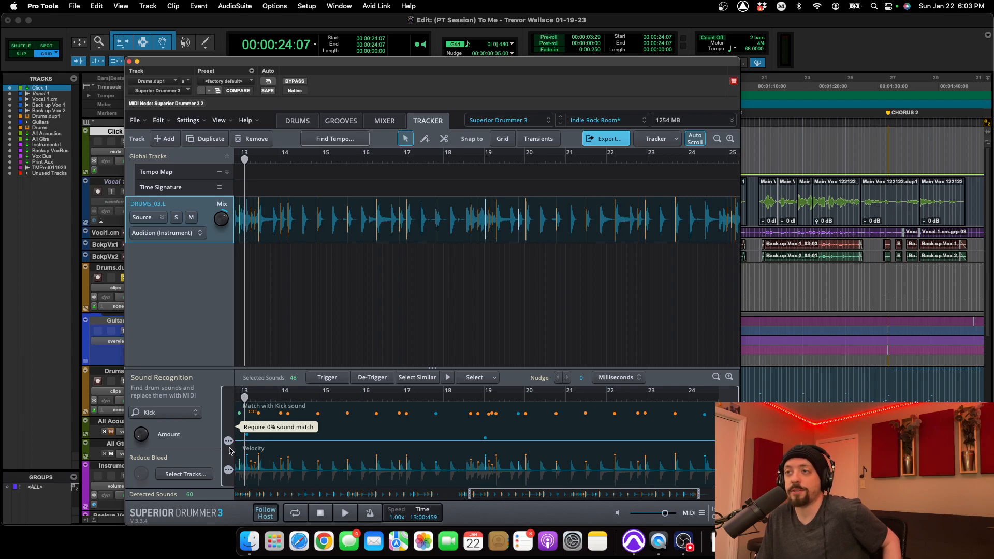
pyautogui.moveTo(238, 446); pyautogui.dragTo(240, 422)
pyautogui.moveTo(228, 471); pyautogui.dragTo(231, 459)
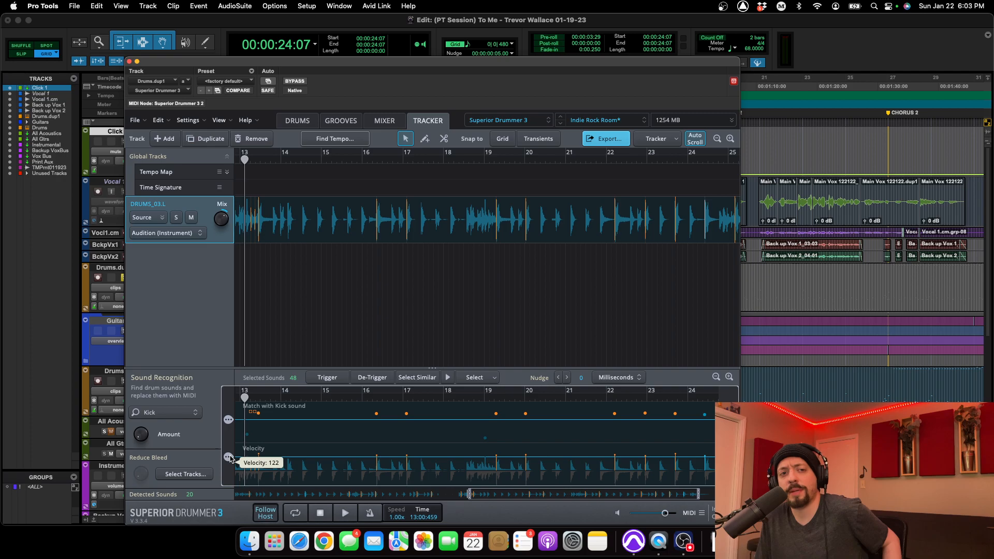
pyautogui.moveTo(230, 461); pyautogui.dragTo(229, 469)
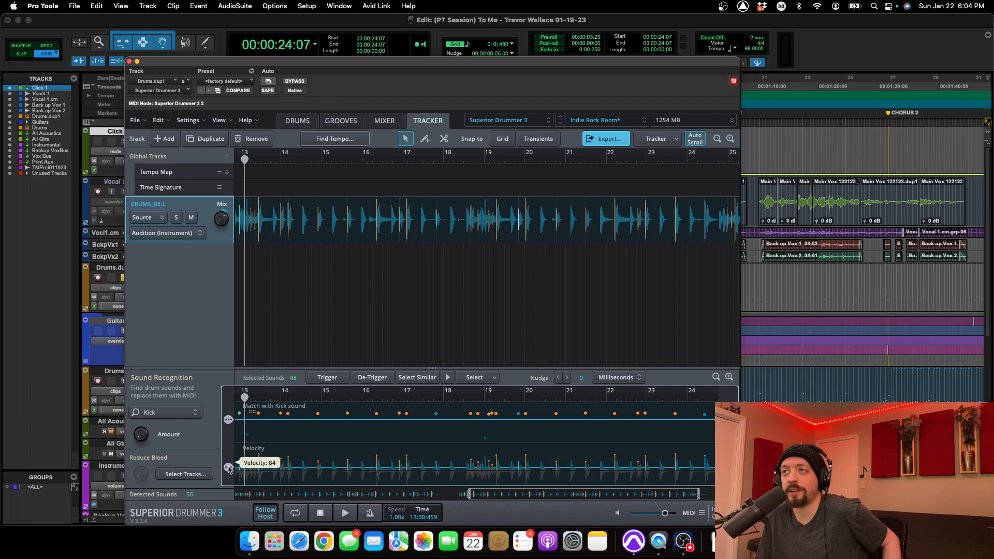
# Raise the kick's velocity threshold to filter out weaker hits, and audition the triggered kick from bar 13.
pyautogui.moveTo(500, 496); pyautogui.dragTo(275, 498)
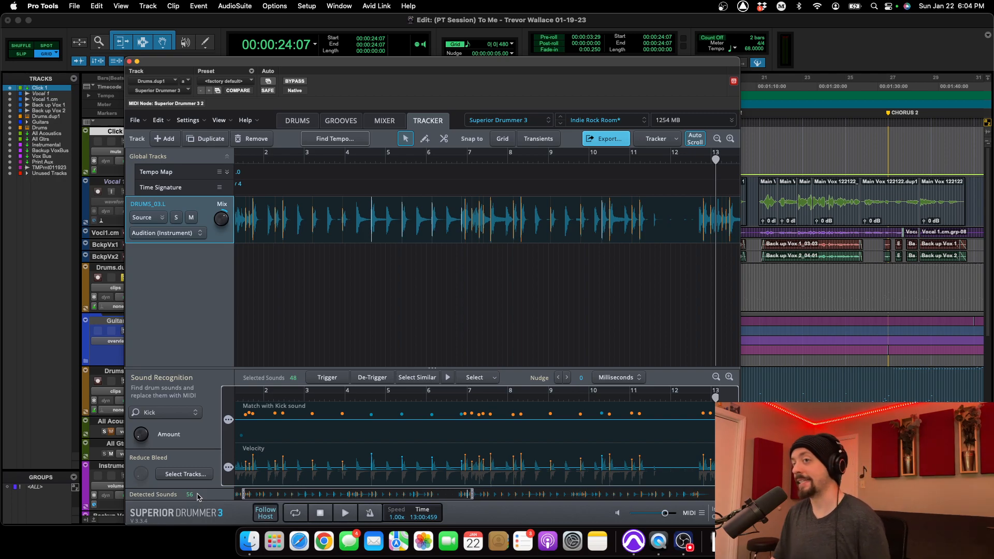
pyautogui.moveTo(228, 467); pyautogui.dragTo(230, 464)
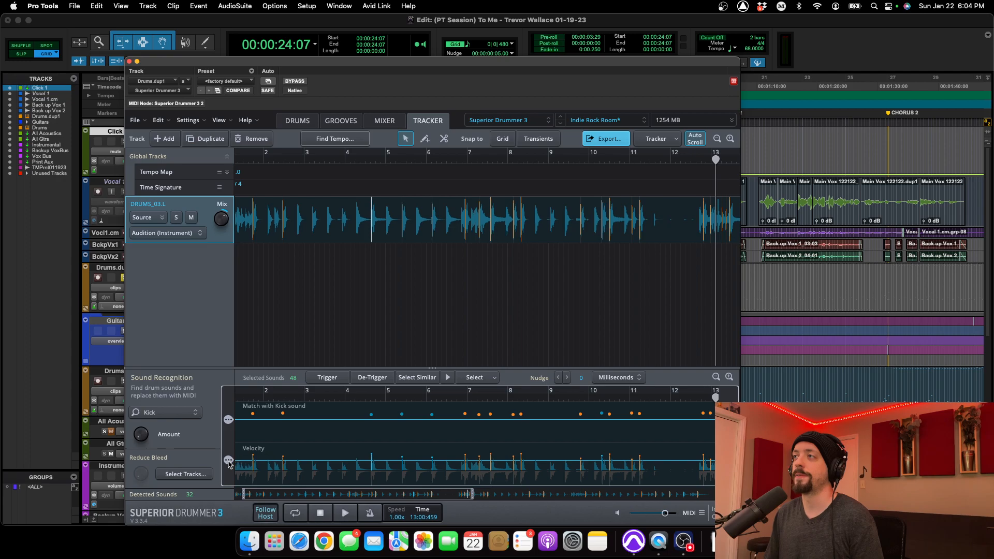
pyautogui.hscroll(3, 607, 253)
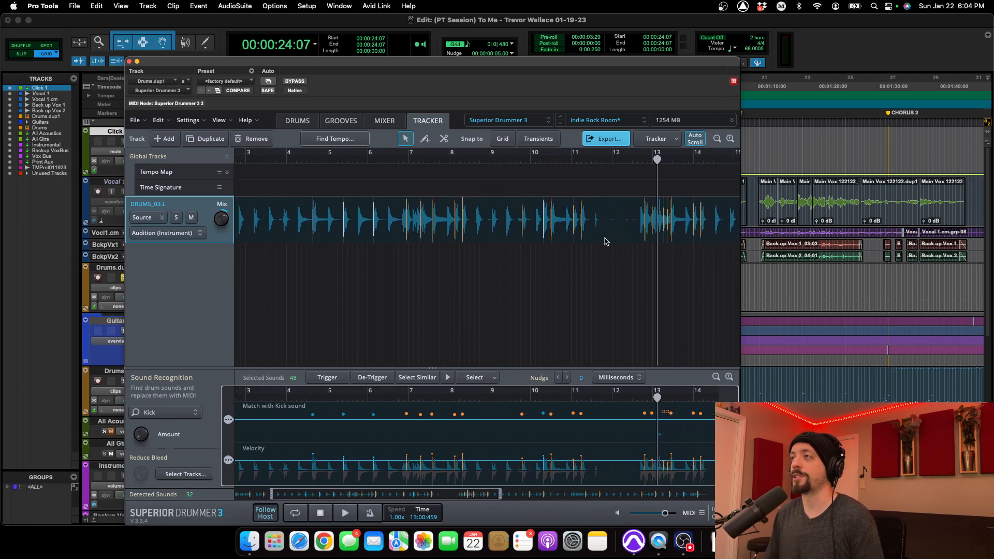
pyautogui.click(664, 222)
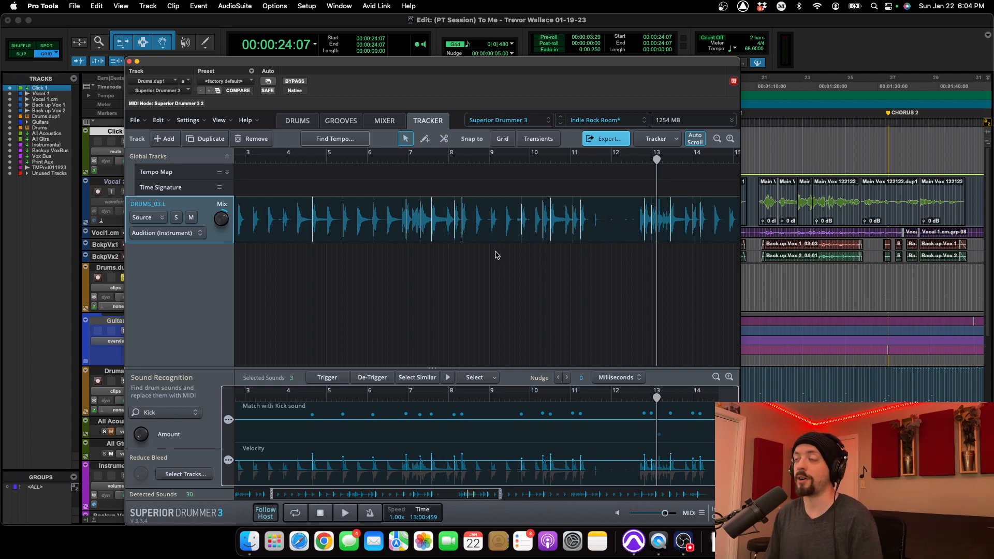
pyautogui.press('space')
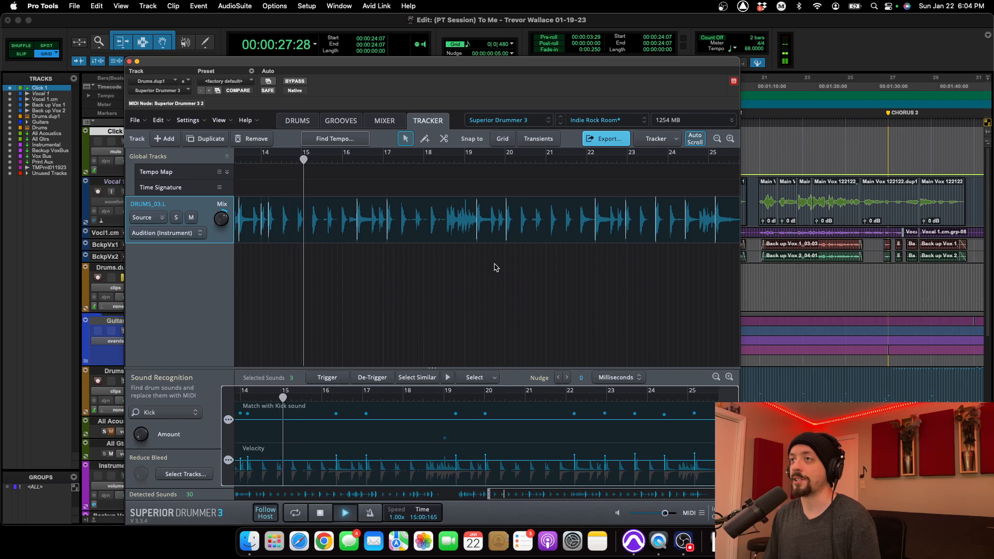
pyautogui.press('space')
pyautogui.click(300, 224)
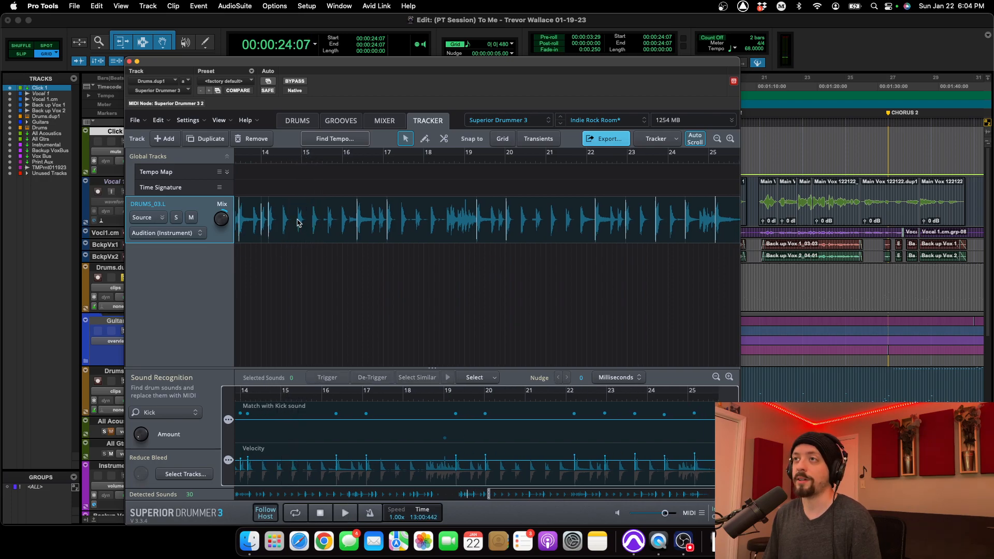
# Lower the kick's velocity threshold slightly and audition the track from bar 13 again.
pyautogui.moveTo(231, 461); pyautogui.dragTo(231, 465)
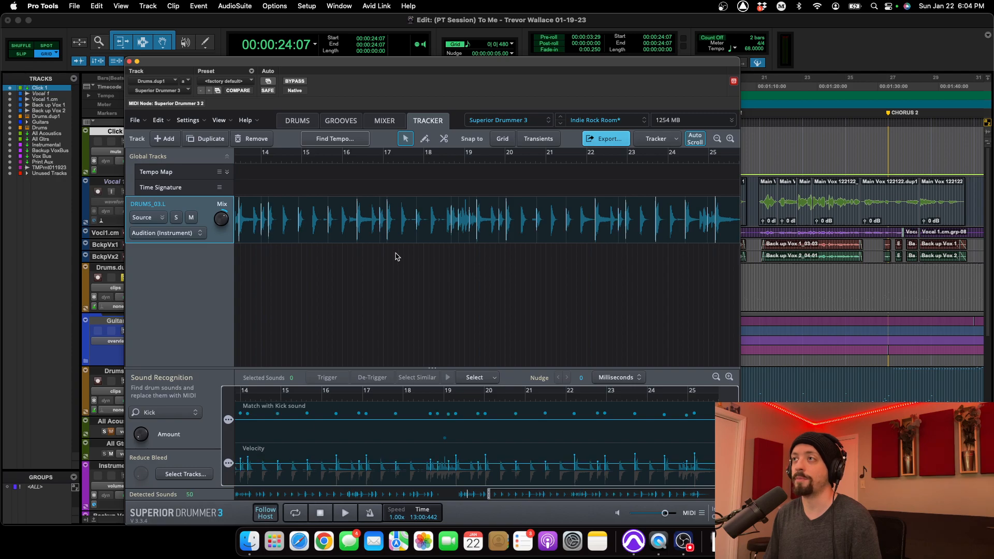
pyautogui.press('space')
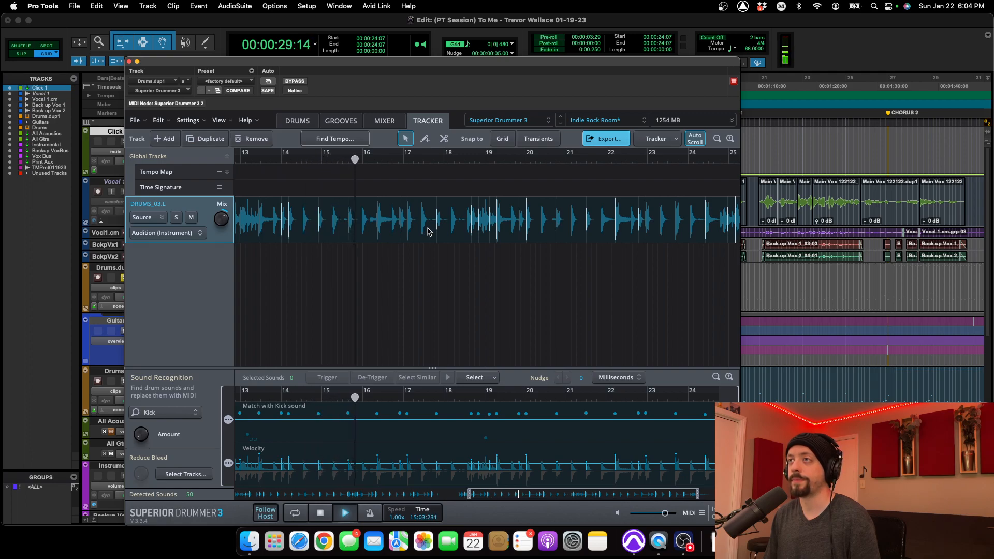
pyautogui.press('space')
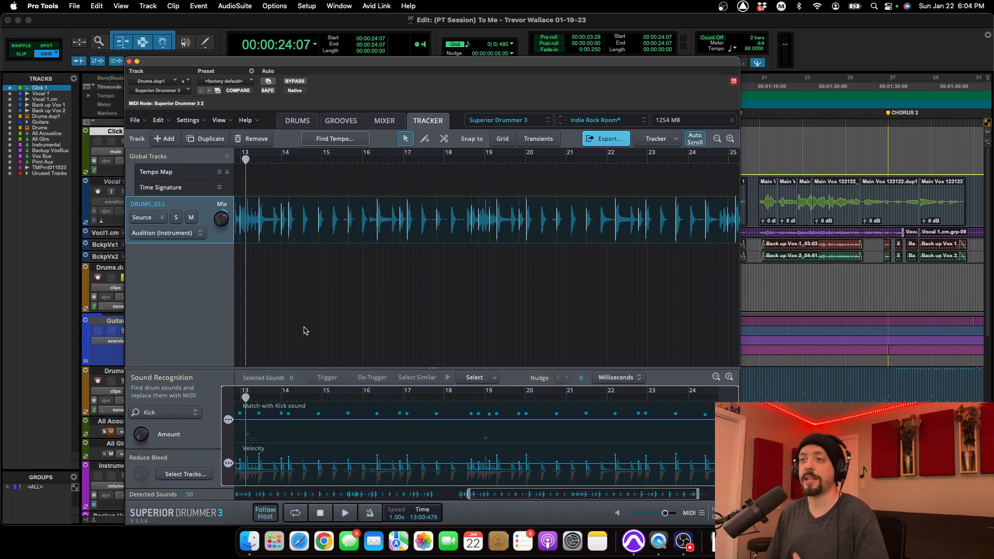
# Duplicate the kick track and set the copy to find Snare, replaced with Default (Snare).
pyautogui.rightClick(187, 292)
pyautogui.click(214, 294)
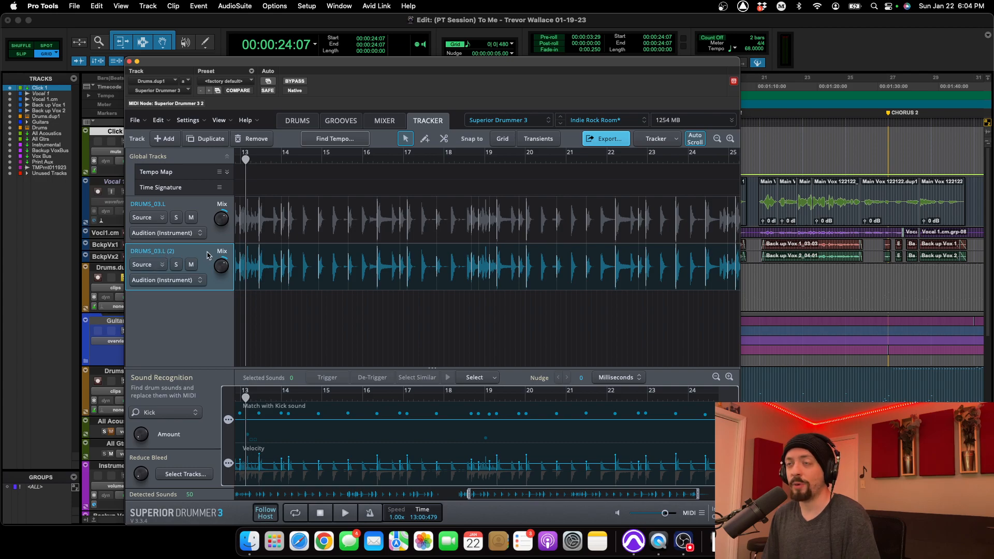
pyautogui.click(174, 419)
pyautogui.click(196, 204)
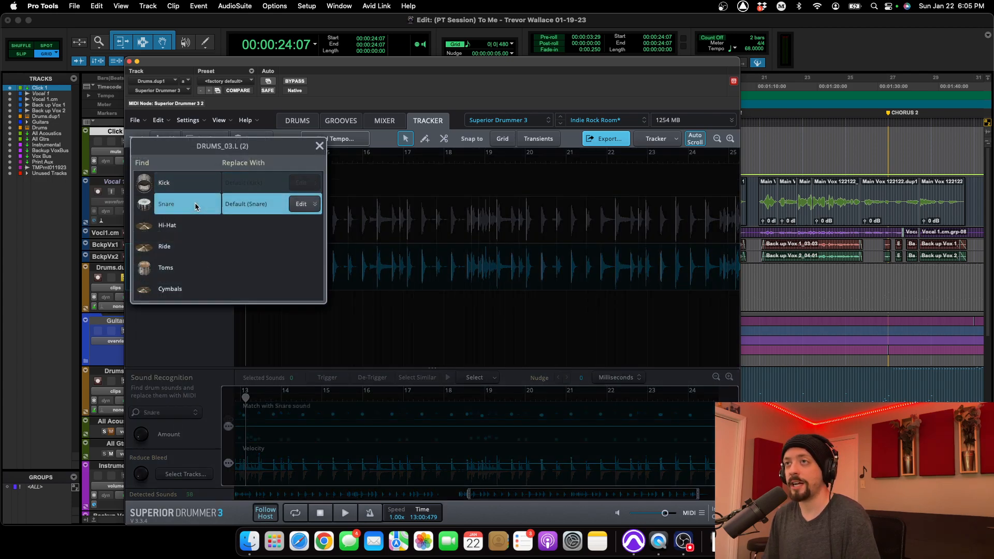
pyautogui.click(319, 147)
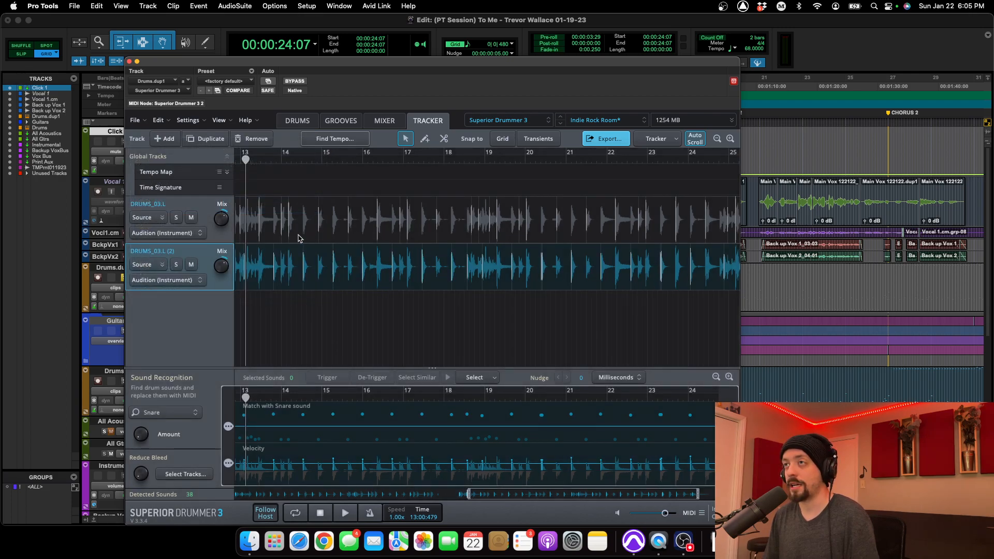
# Audition the snare triggers with the kick, and raise the snare's sound match threshold slightly.
pyautogui.press('space')
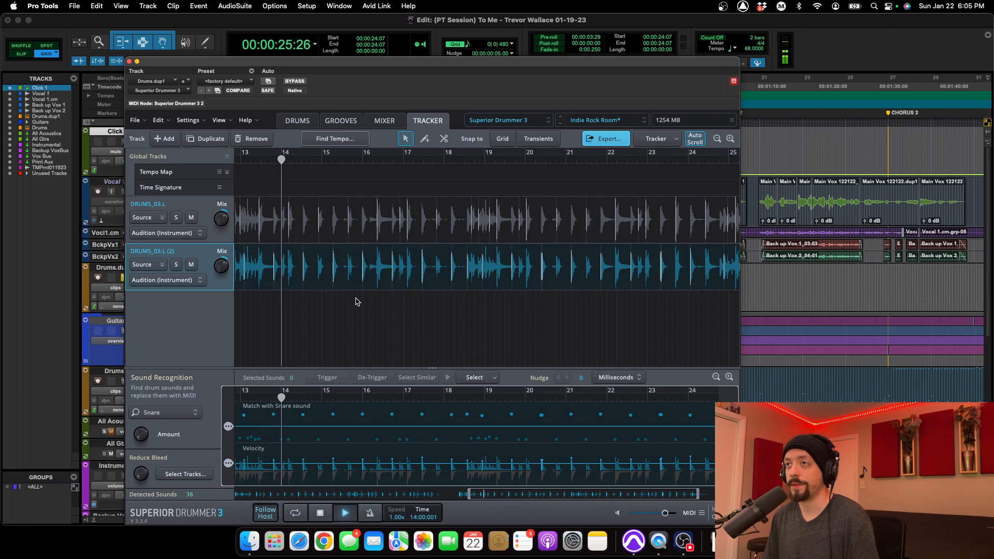
pyautogui.press('space')
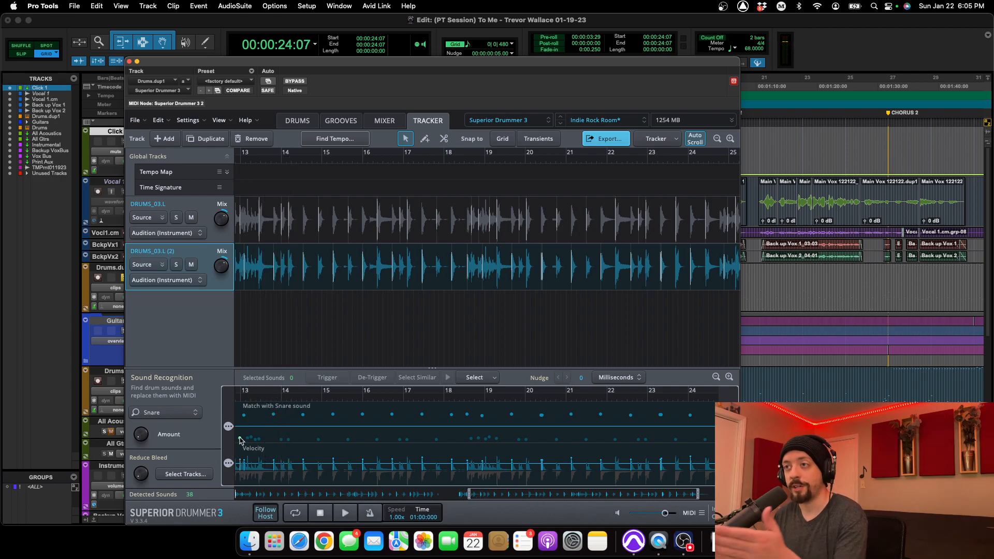
pyautogui.moveTo(229, 428); pyautogui.dragTo(229, 427)
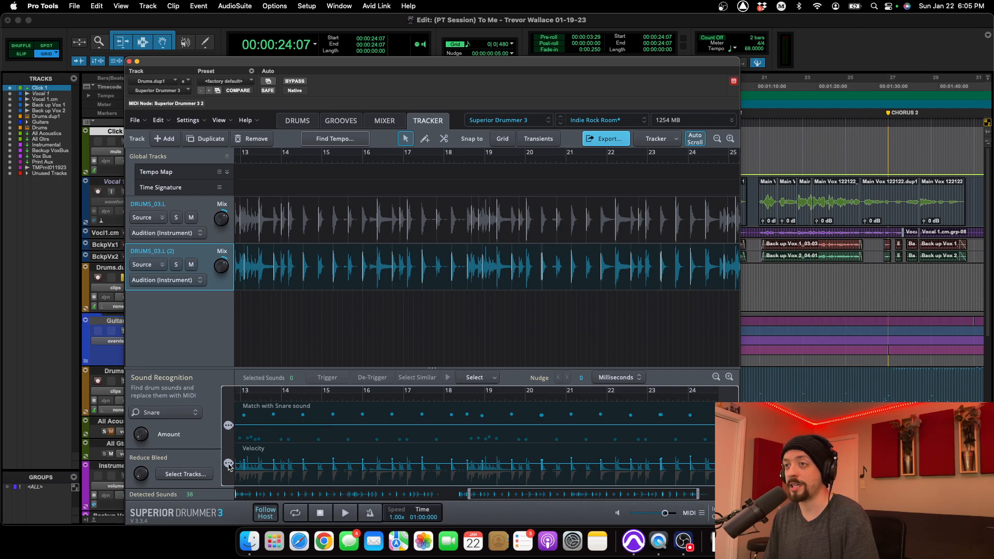
pyautogui.moveTo(229, 465)
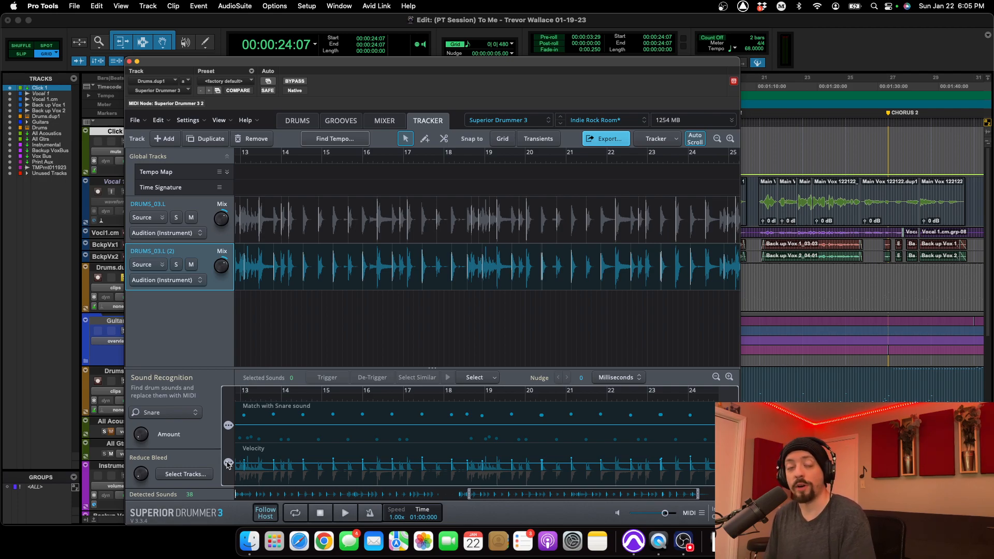
# Duplicate the snare track, set the copy to find Hi-Hat with Default (Hi-Hat), and audition it.
pyautogui.rightClick(157, 343)
pyautogui.click(173, 341)
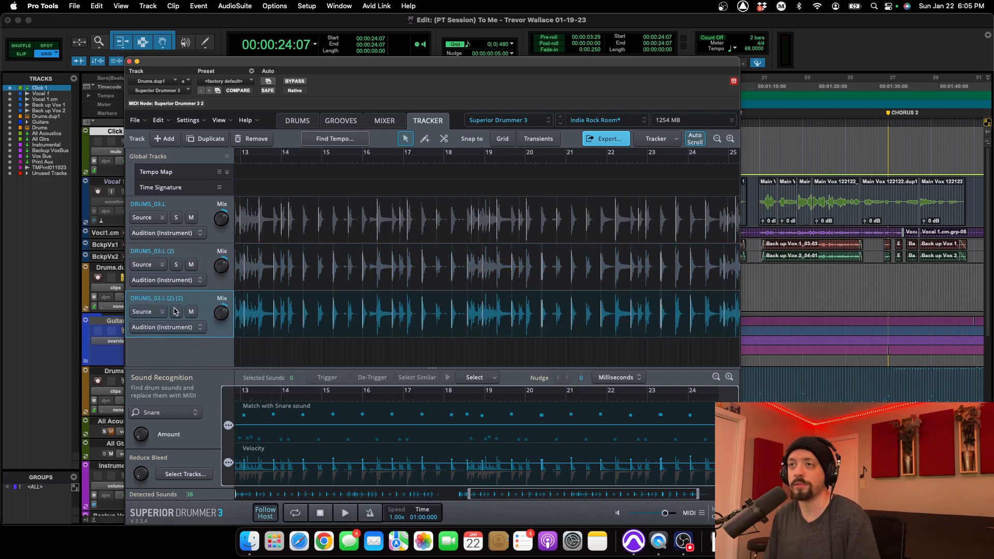
pyautogui.click(171, 413)
pyautogui.click(174, 234)
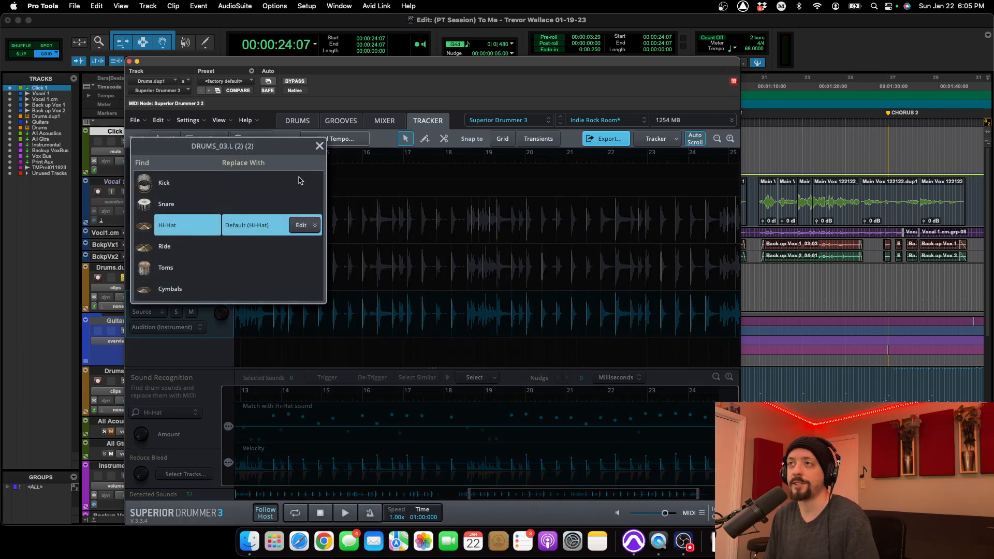
pyautogui.click(319, 147)
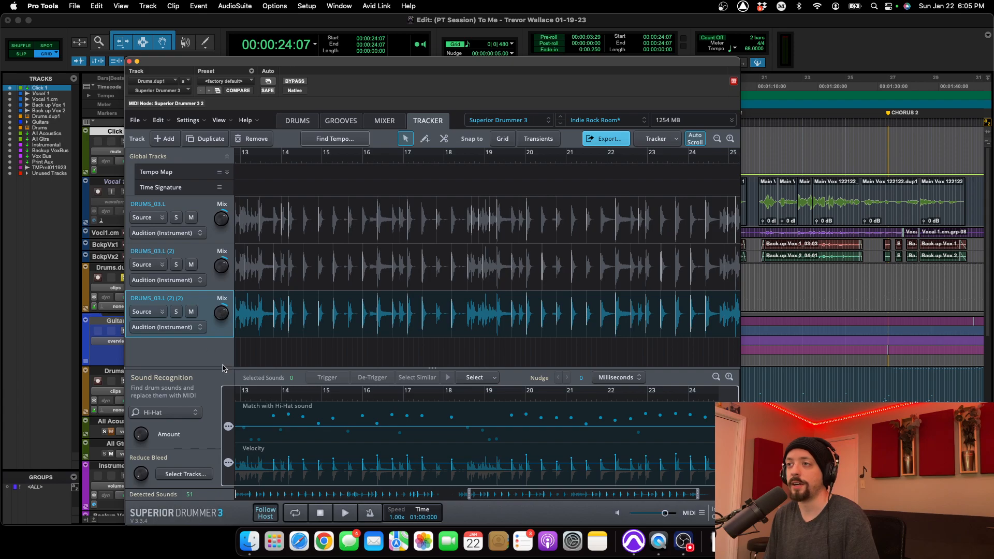
pyautogui.press('space')
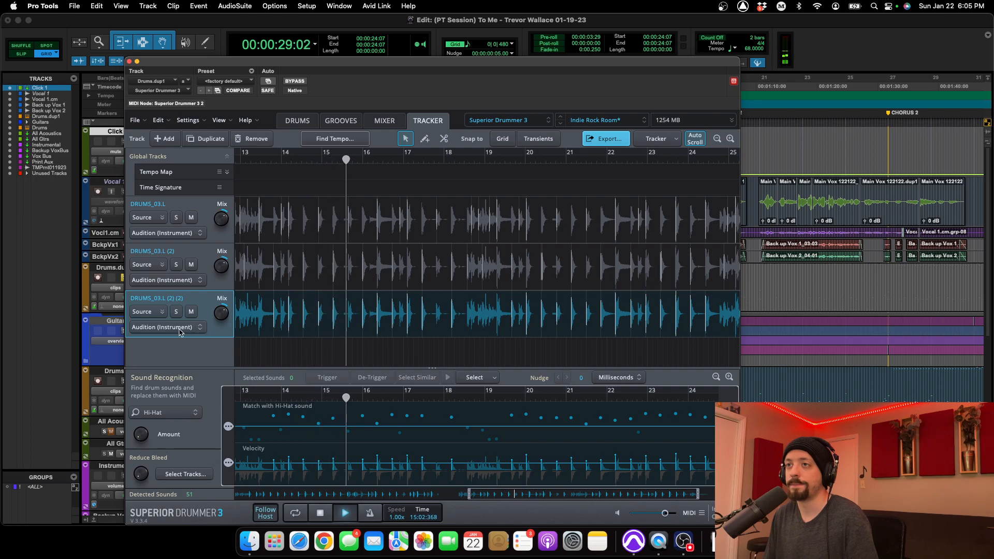
pyautogui.press('space')
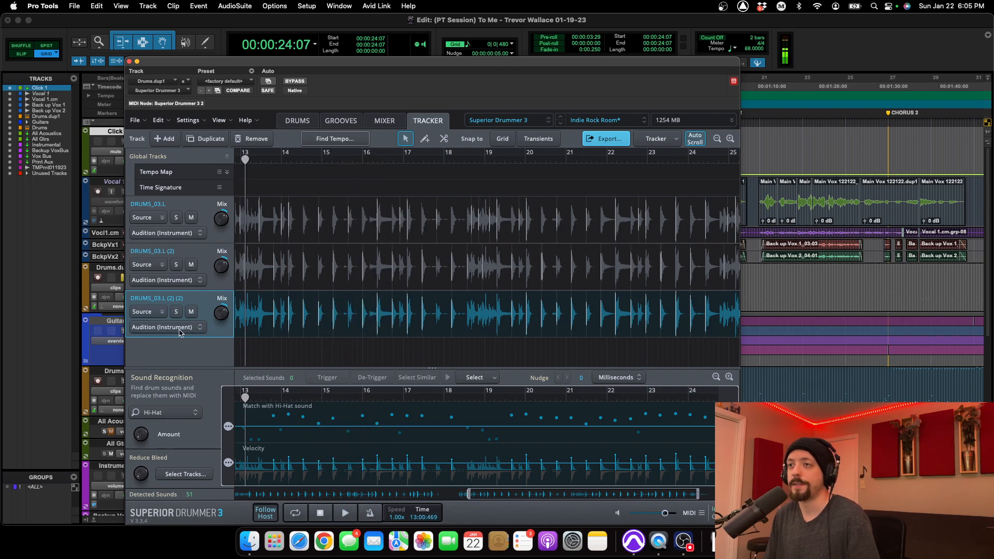
# Change the hi-hat replacement sound to Closed Tip, applied to the whole track.
pyautogui.click(167, 413)
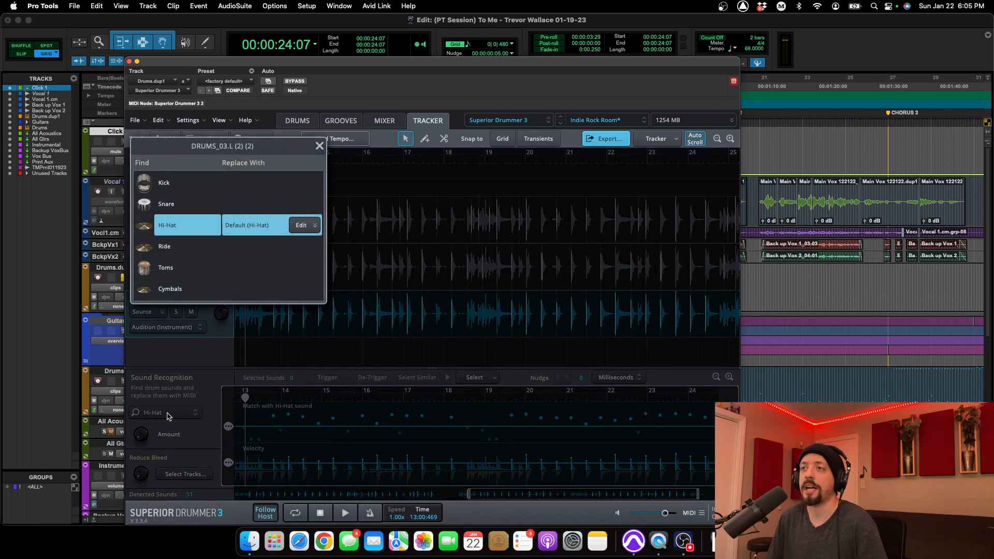
pyautogui.click(315, 227)
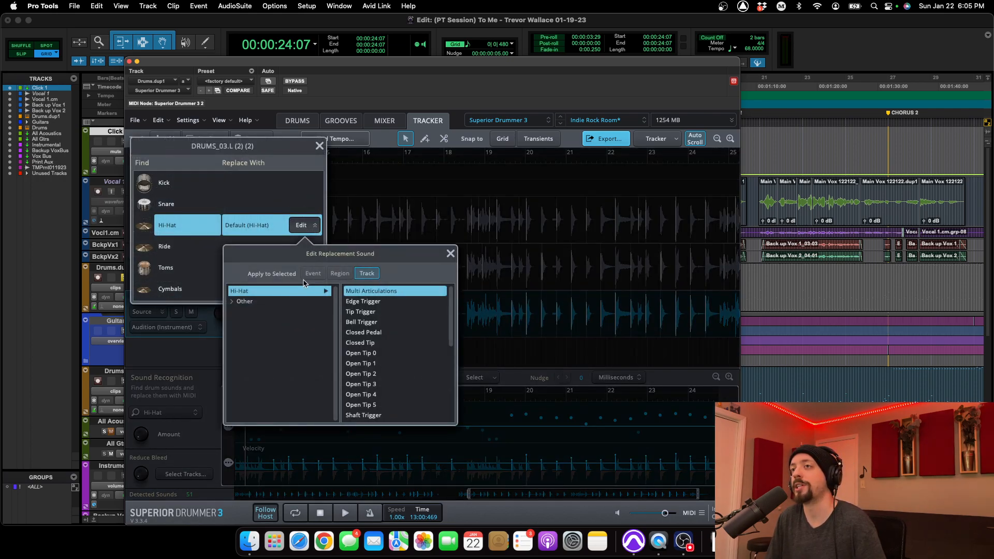
pyautogui.click(371, 344)
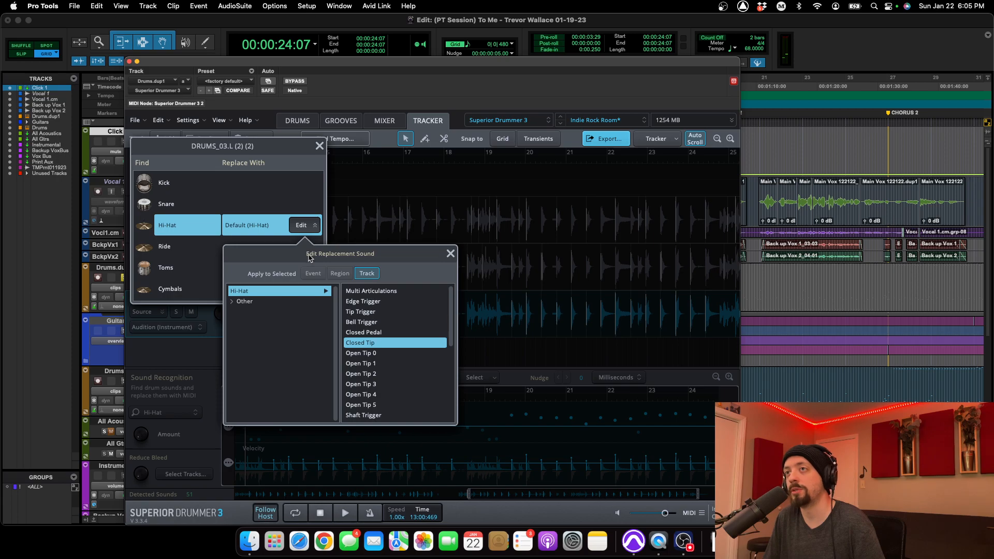
pyautogui.click(450, 255)
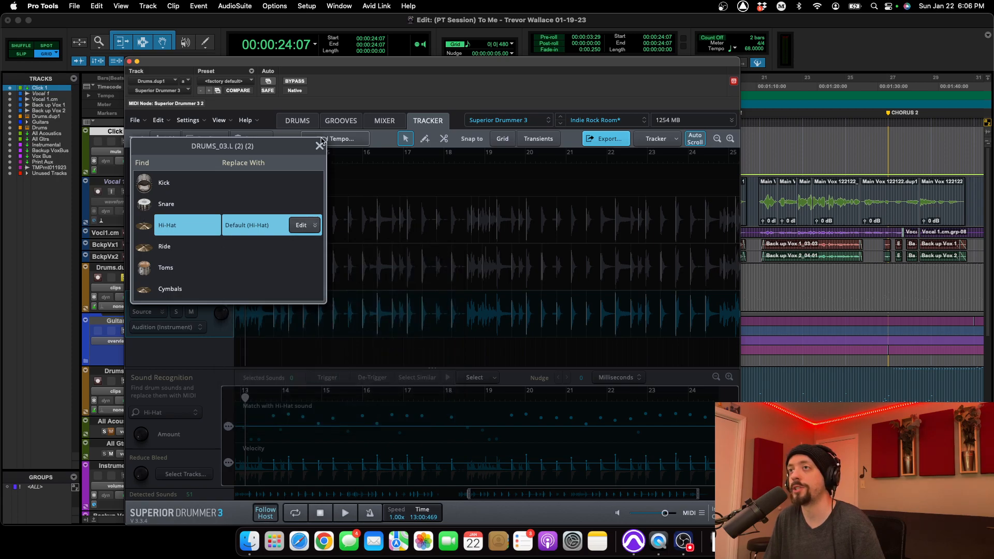
pyautogui.click(319, 146)
# Audition the hi-hat replacement with the other tracks, and turn down the hi-hat track's source-to-samples mix.
pyautogui.press('space')
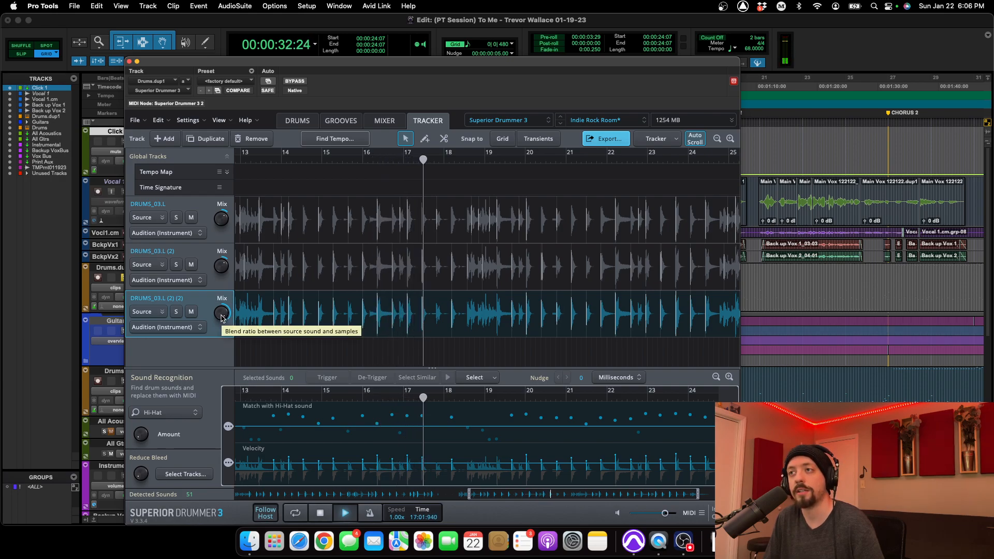
pyautogui.press('space')
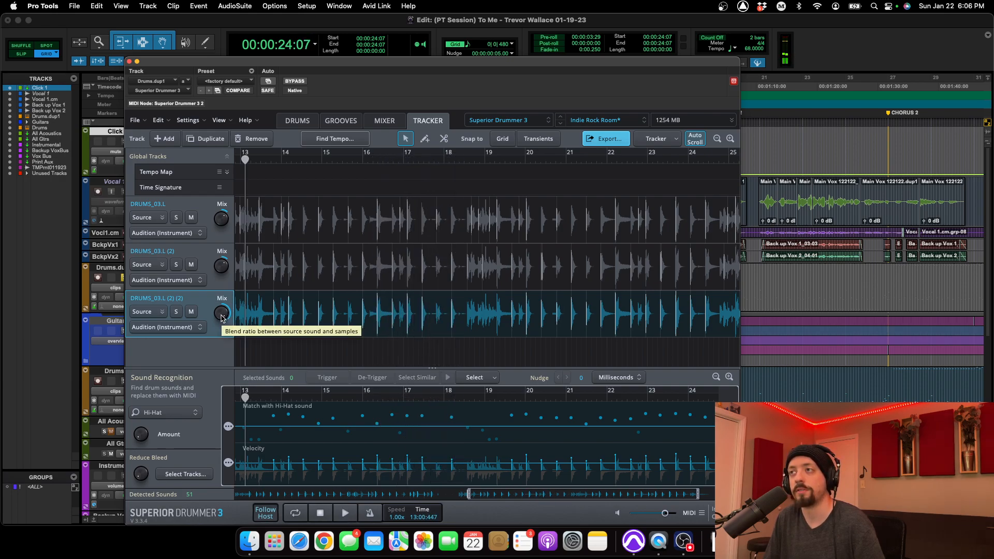
pyautogui.moveTo(221, 321)
pyautogui.moveTo(221, 321); pyautogui.dragTo(212, 351)
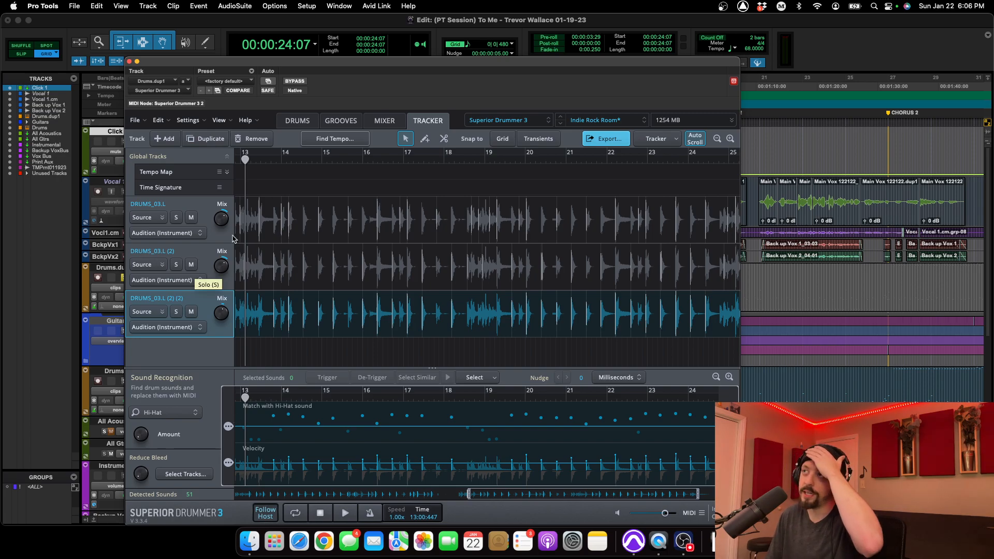
# Export the combined MIDI of all Tracker tracks to the song track, placing the block at bar 6.
pyautogui.click(611, 139)
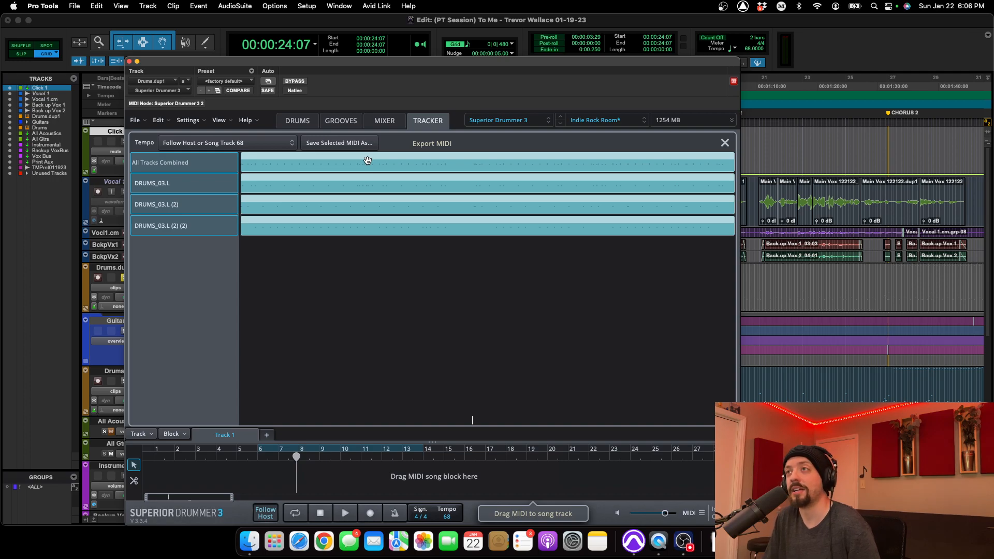
pyautogui.moveTo(367, 160); pyautogui.dragTo(261, 475)
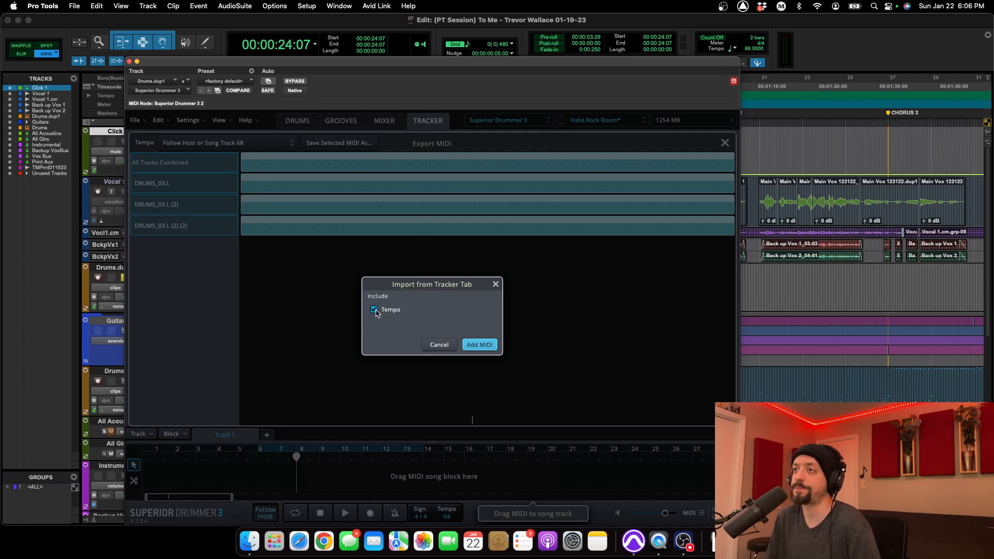
pyautogui.click(475, 346)
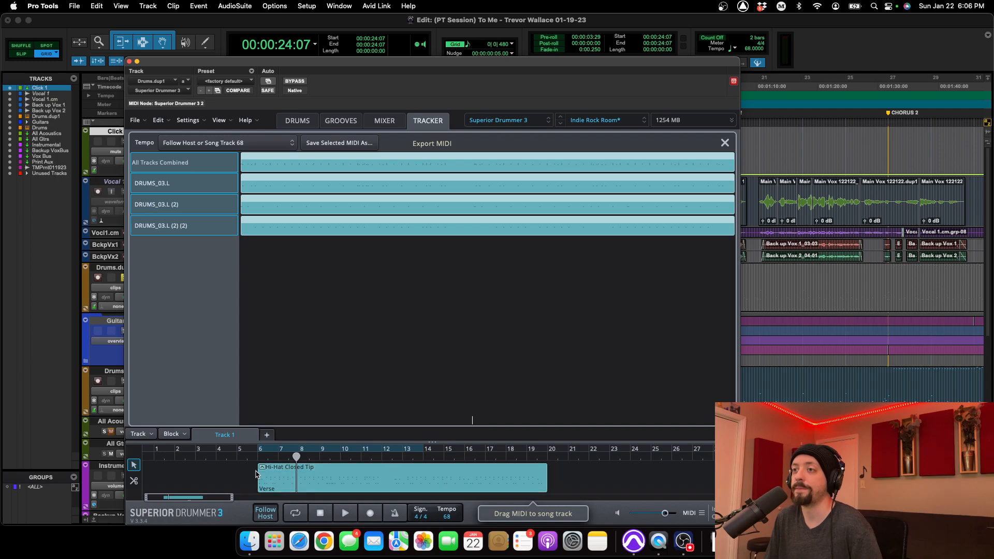
pyautogui.click(393, 486)
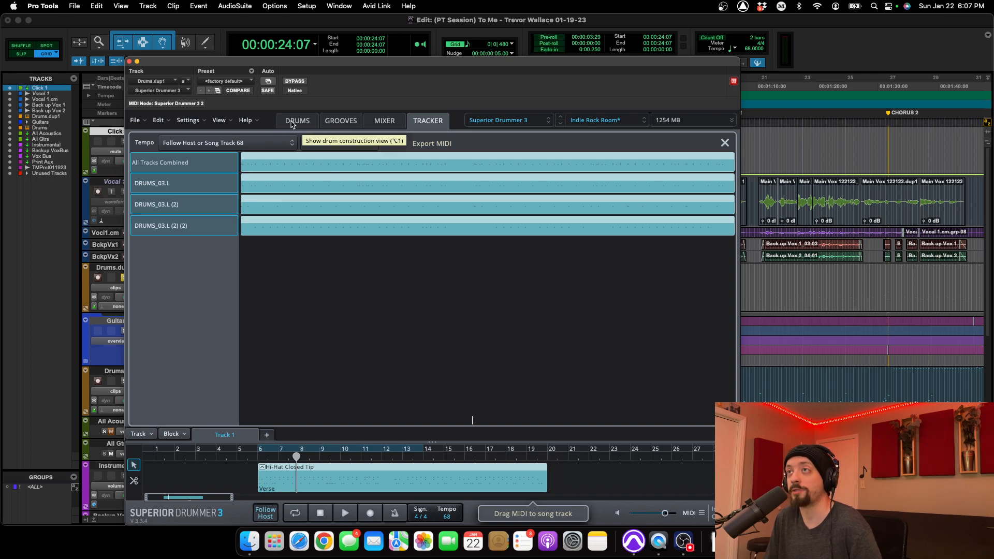
# Look over the Drums, Grooves and Mixer views, and inspect the exported song block in Edit Play Style and the Grid Editor.
pyautogui.hotkey('alt', '1')
pyautogui.hotkey('alt', '2')
pyautogui.hotkey('alt', '3')
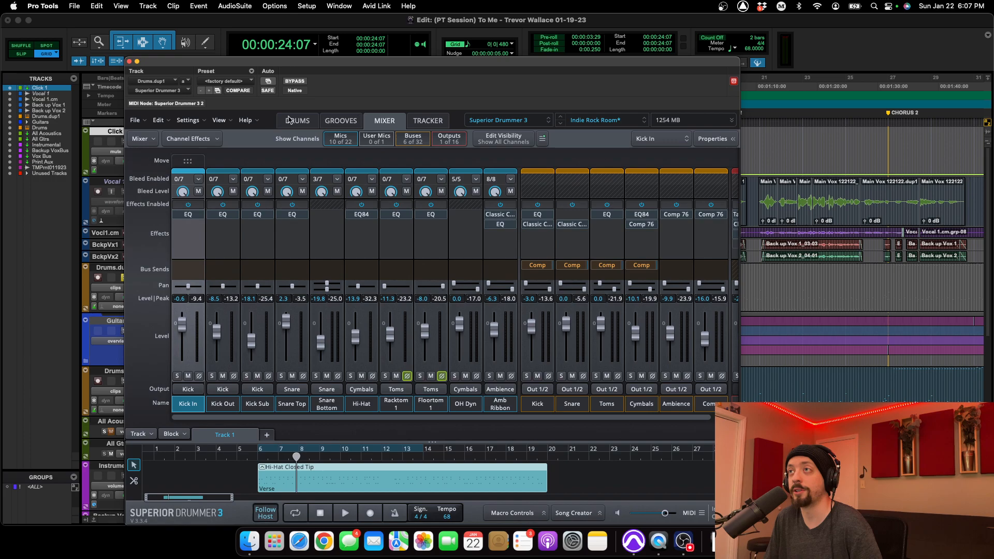
pyautogui.click(427, 121)
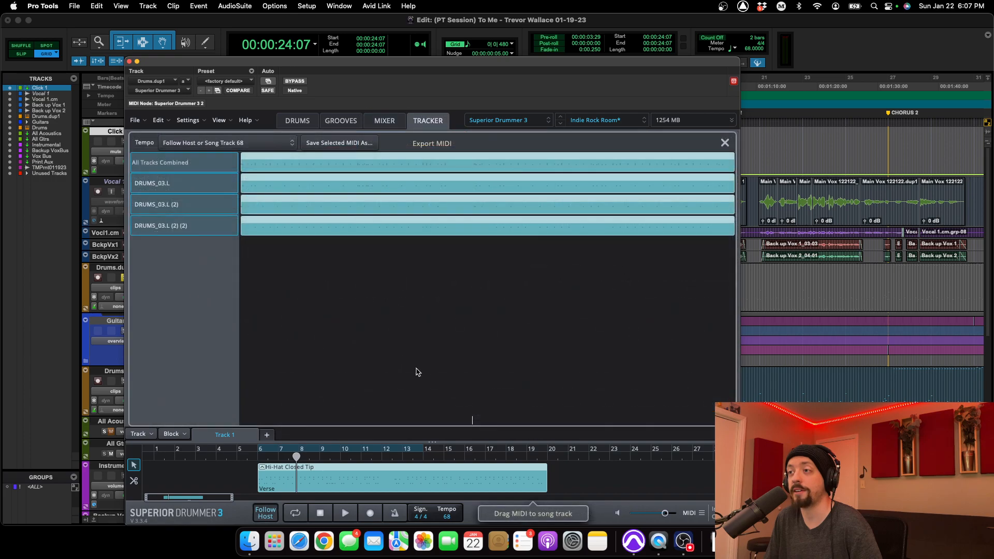
pyautogui.doubleClick(365, 481)
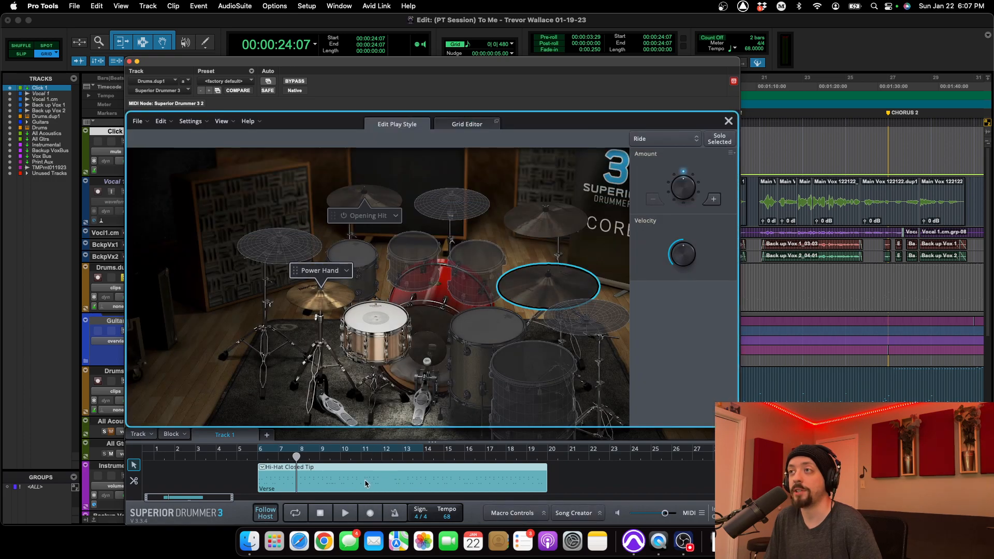
pyautogui.click(464, 127)
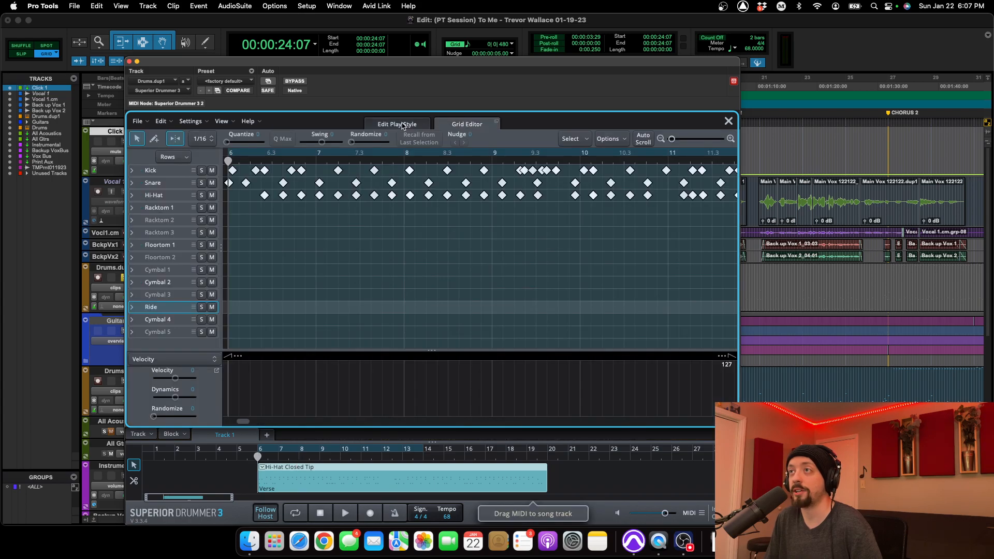
pyautogui.click(415, 125)
pyautogui.click(728, 121)
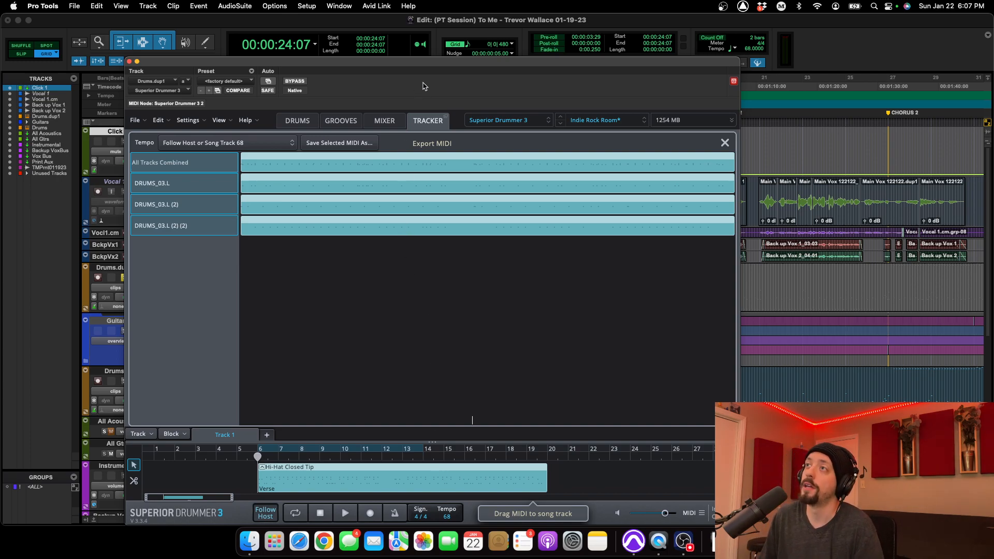
# Move the Superior Drummer window aside to uncover the Pro Tools track list and insert columns.
pyautogui.moveTo(434, 69); pyautogui.dragTo(680, 67)
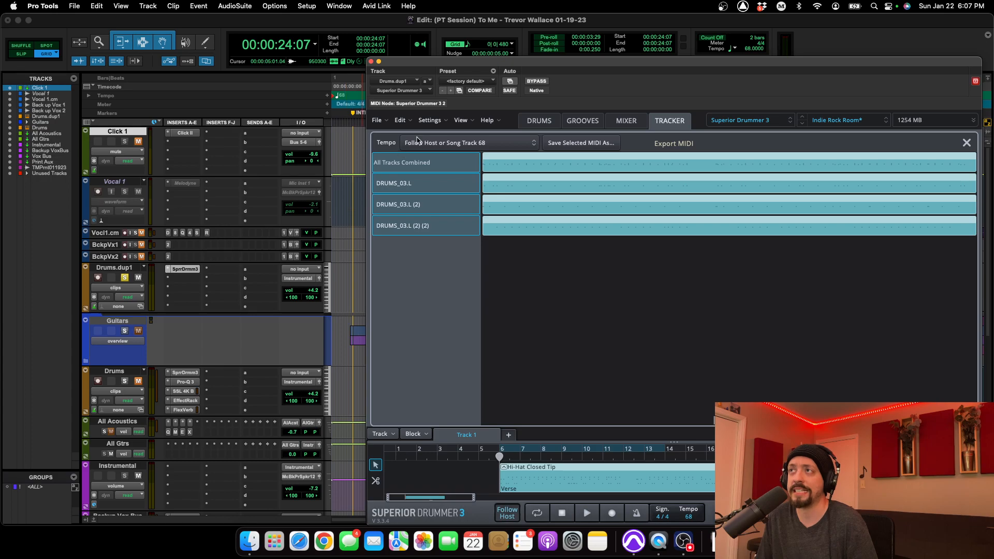
pyautogui.moveTo(577, 66); pyautogui.dragTo(504, 66)
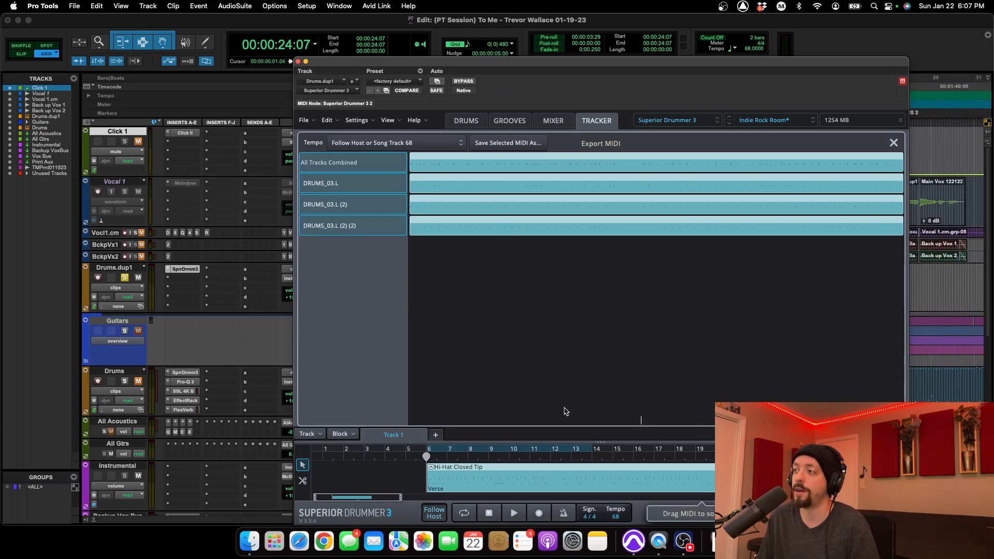